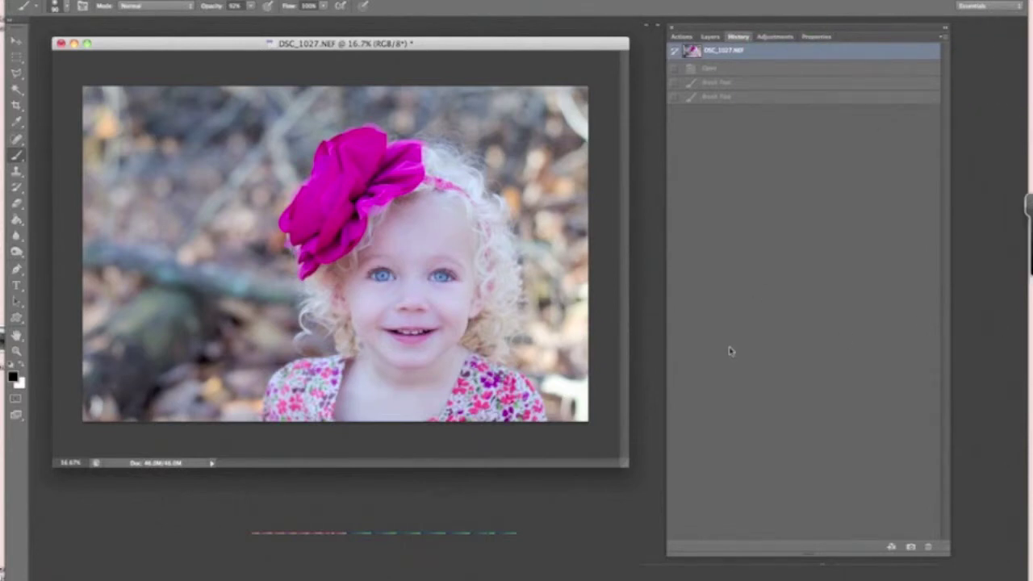
left_click(818, 132)
left_click(820, 220)
left_click_drag(494, 46, 499, 46)
left_click(531, 287)
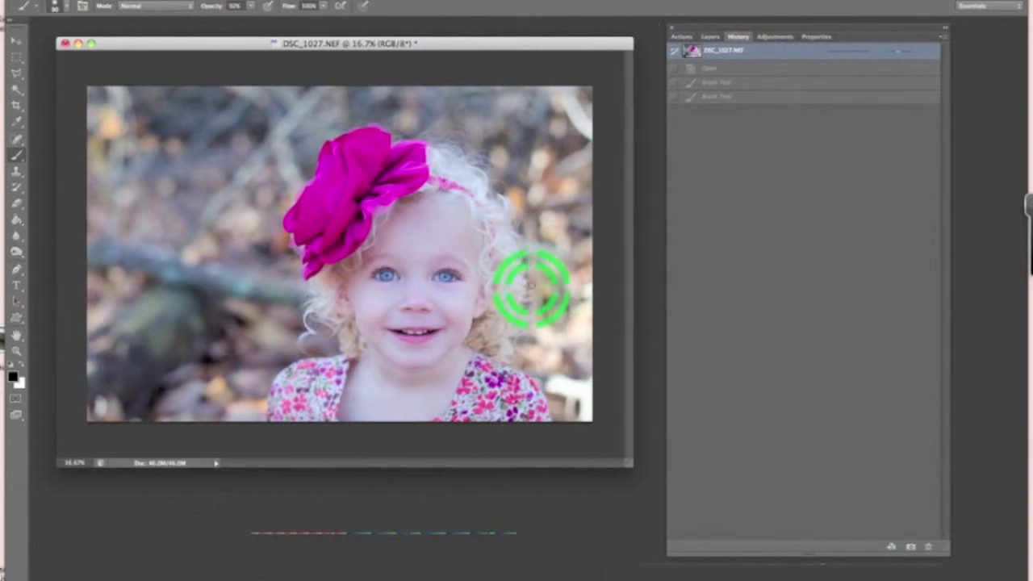
left_click(440, 337)
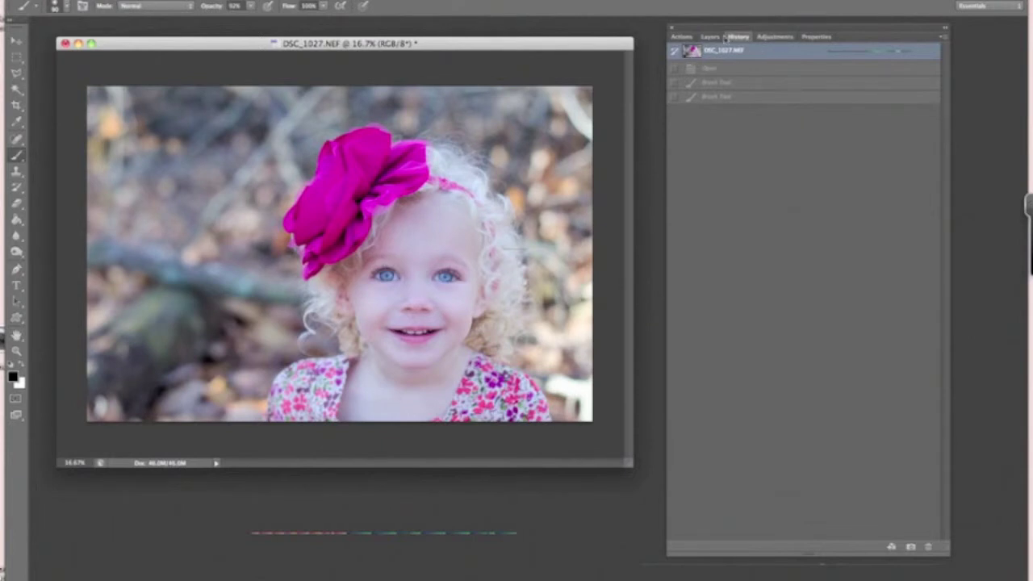
Duplicate the Background layer of the portrait.
left_click(680, 37)
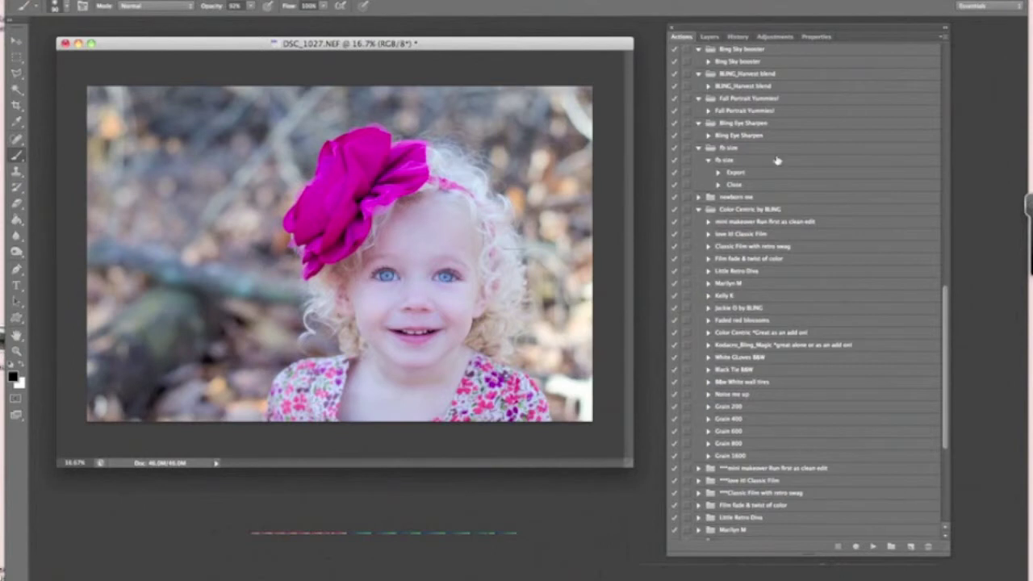
left_click(710, 38)
left_click(711, 38)
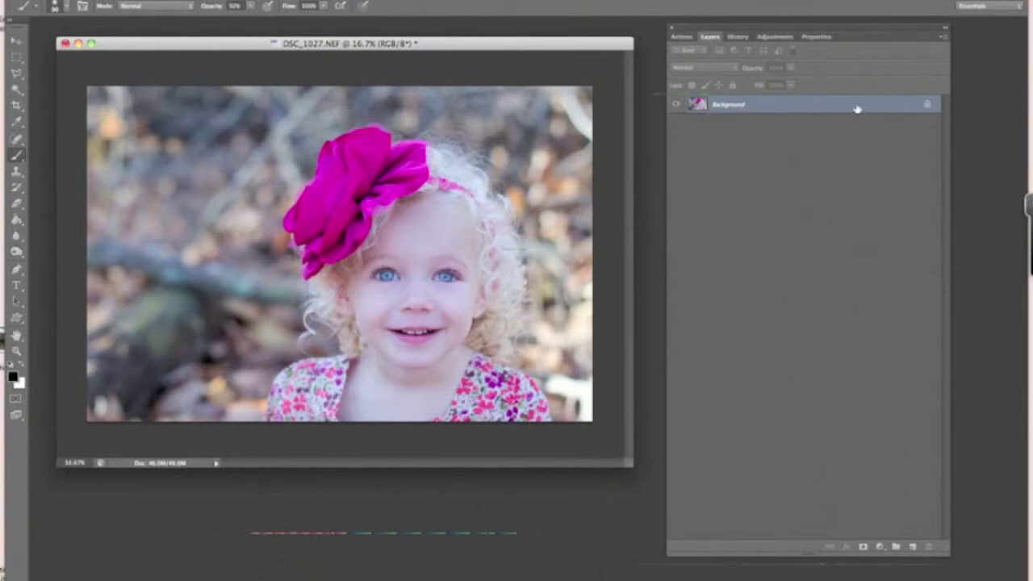
left_click_drag(853, 107, 896, 547)
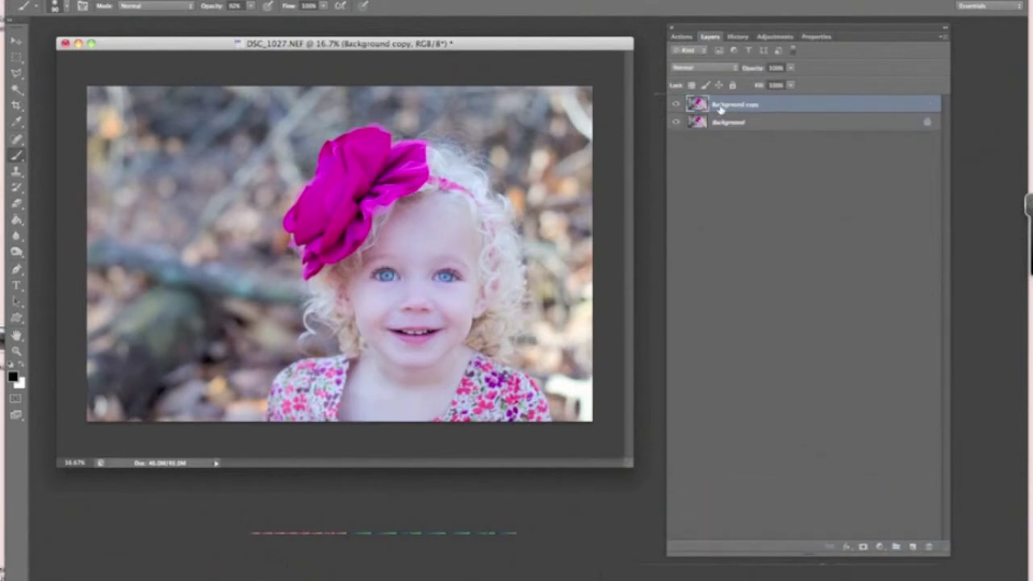
left_click(879, 547)
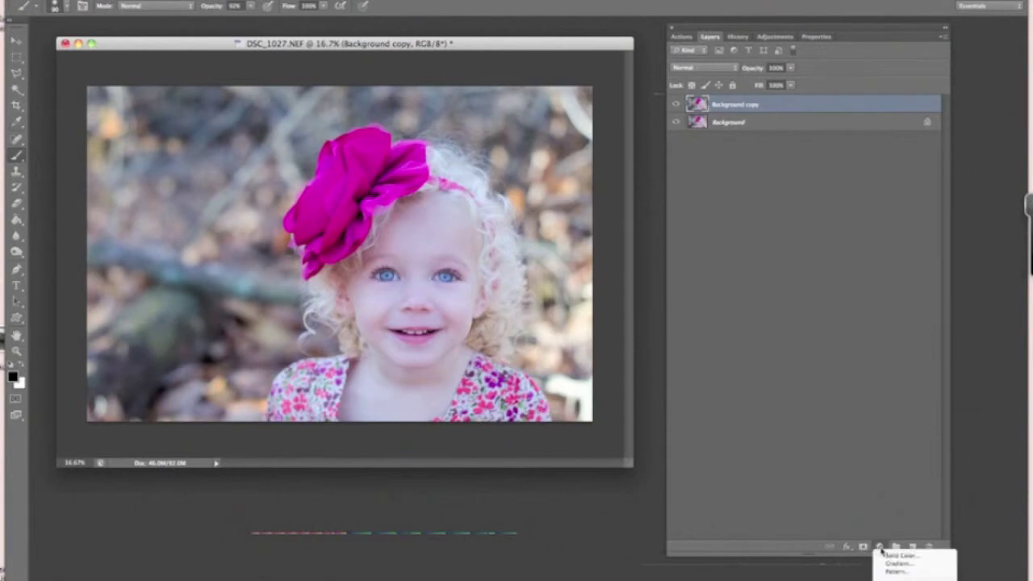
left_click(894, 564)
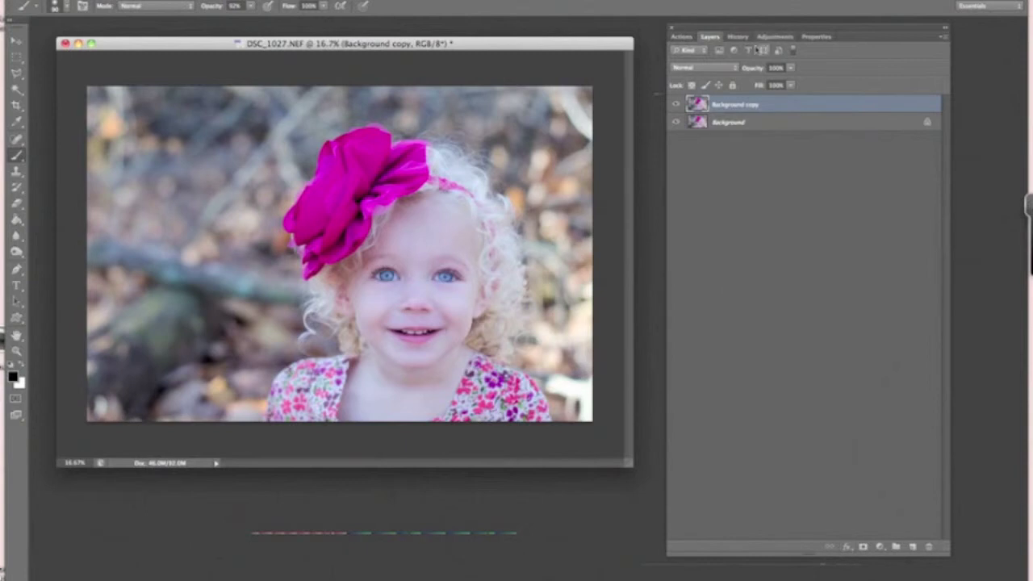
left_click(728, 70)
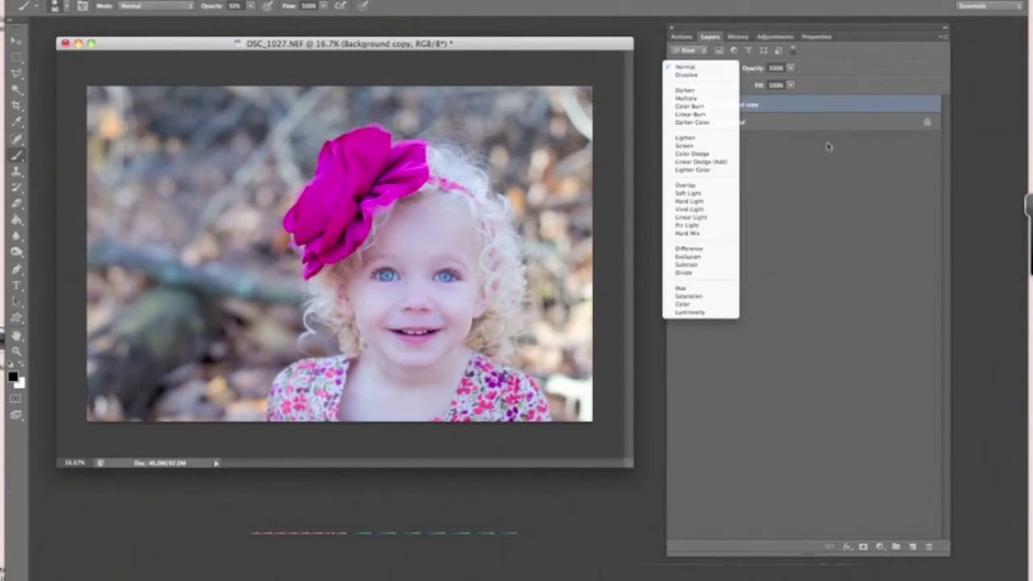
left_click(825, 112)
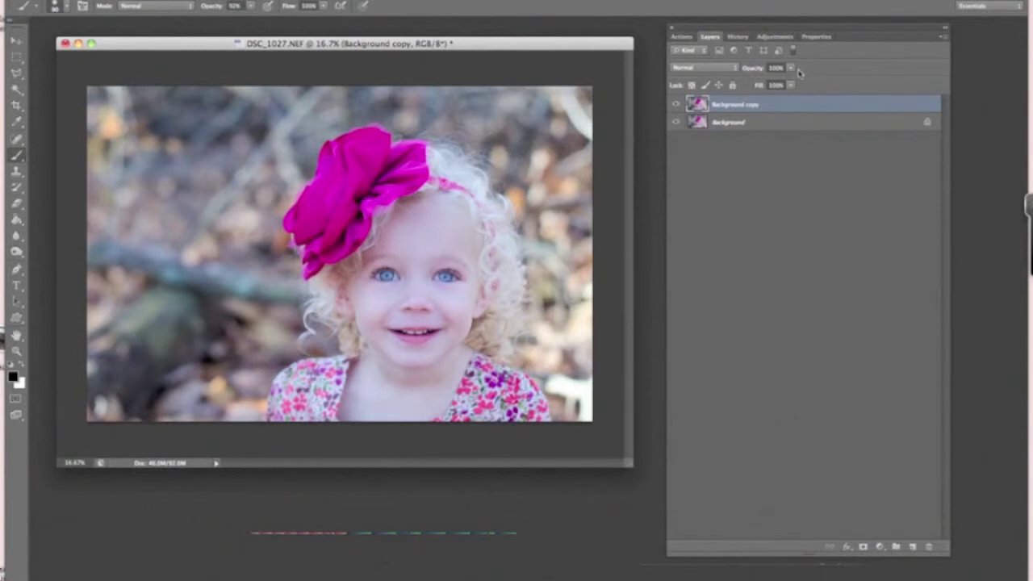
left_click(823, 108)
left_click(49, 497)
Switch to the Spot Healing Brush tool.
left_click(17, 140)
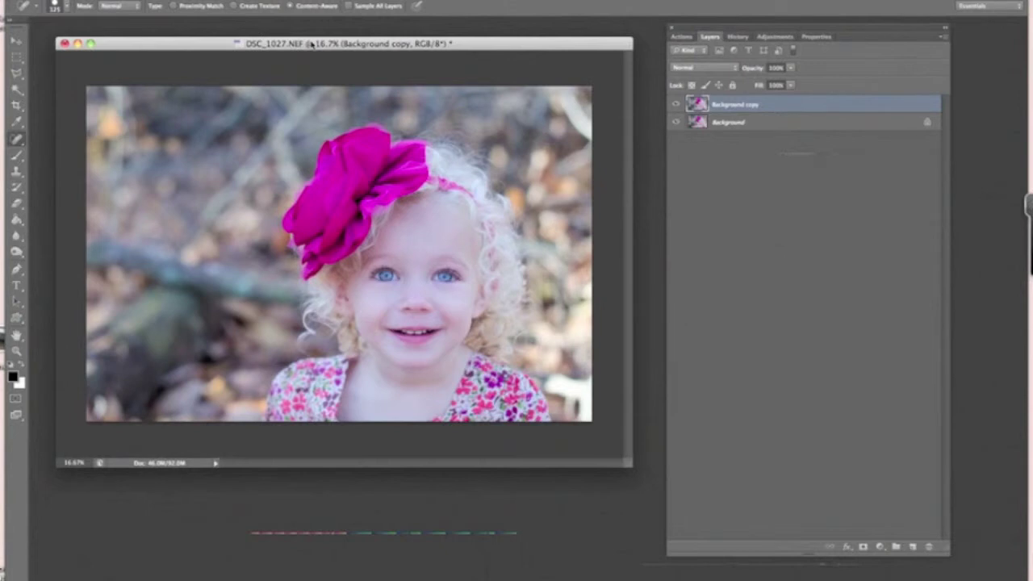
left_click(980, 178)
left_click_drag(872, 35, 869, 35)
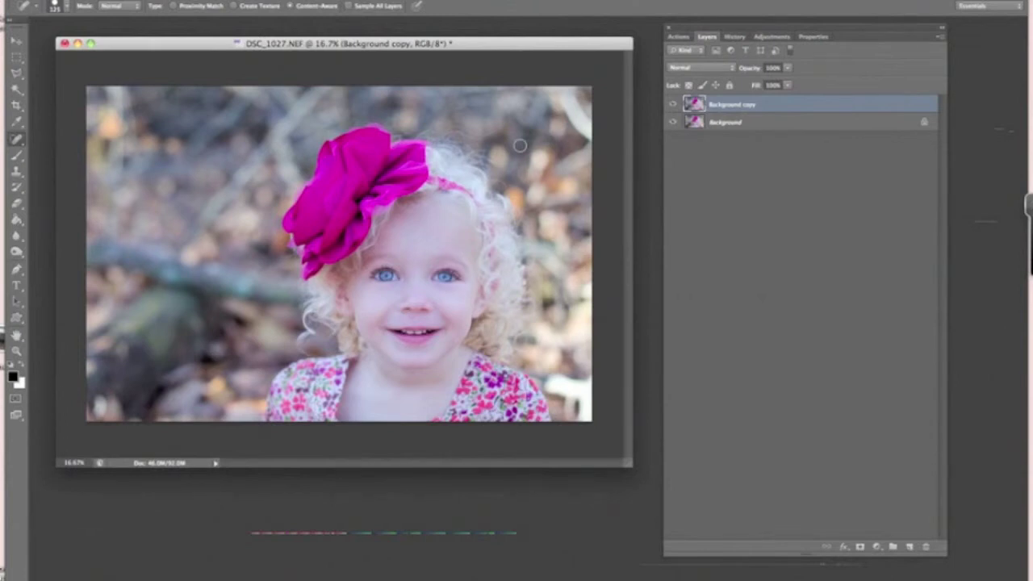
left_click(443, 334)
Run the "love it! Classic Film" action from the Color Centric by BLING set on the portrait.
left_click(683, 38)
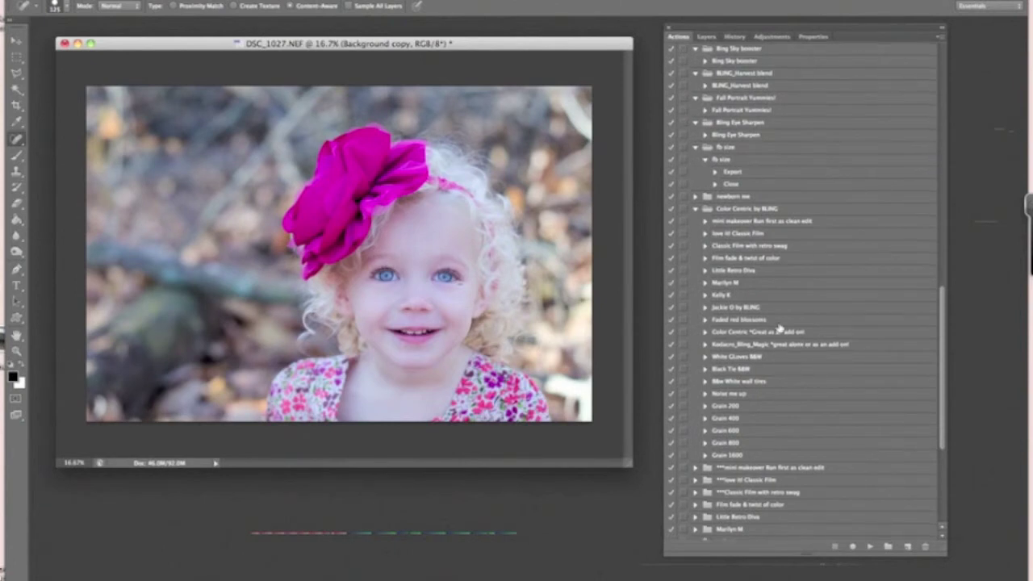
left_click_drag(763, 280, 824, 330)
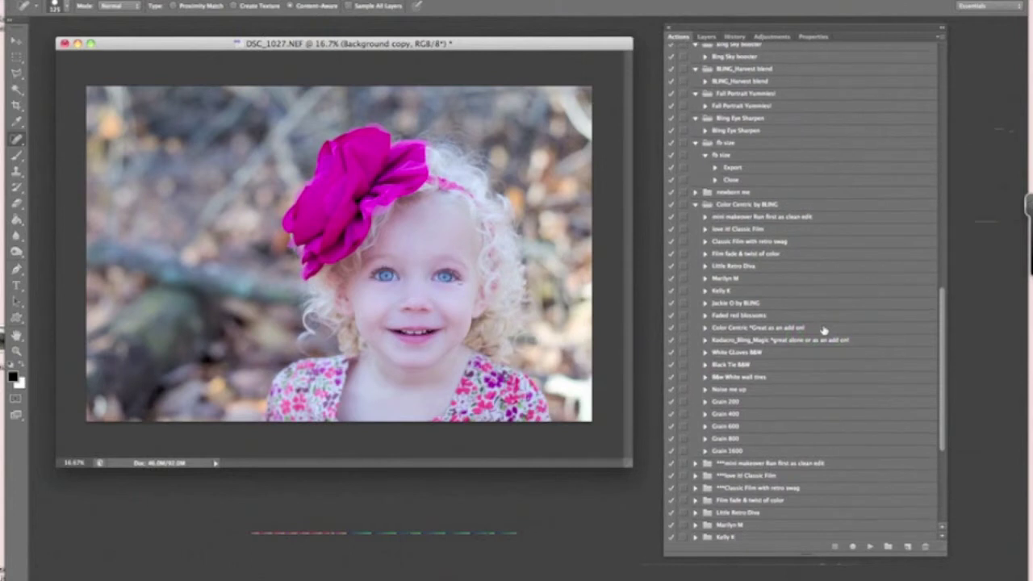
scroll(823, 328, "down", 3)
left_click(753, 214)
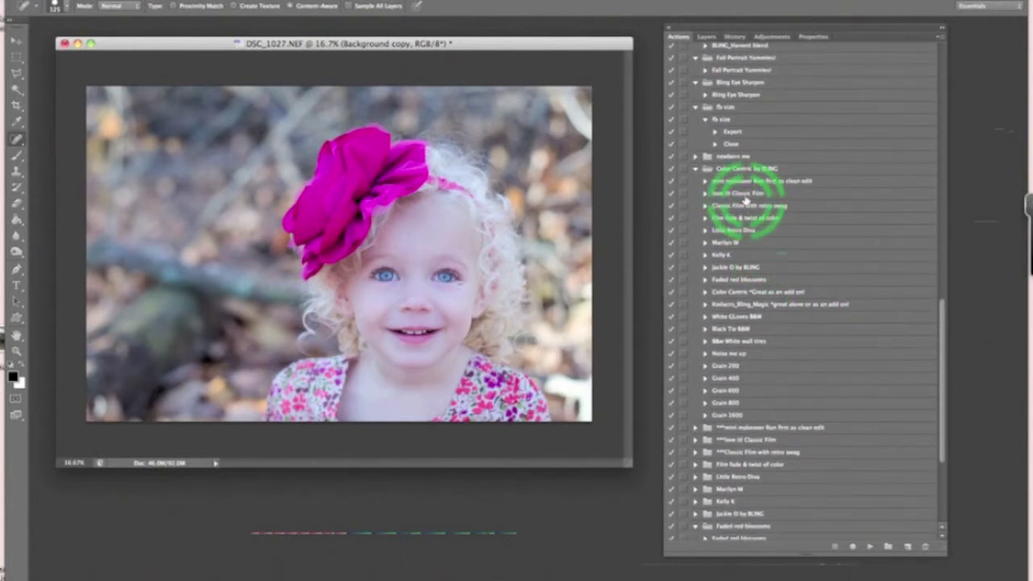
left_click(739, 195)
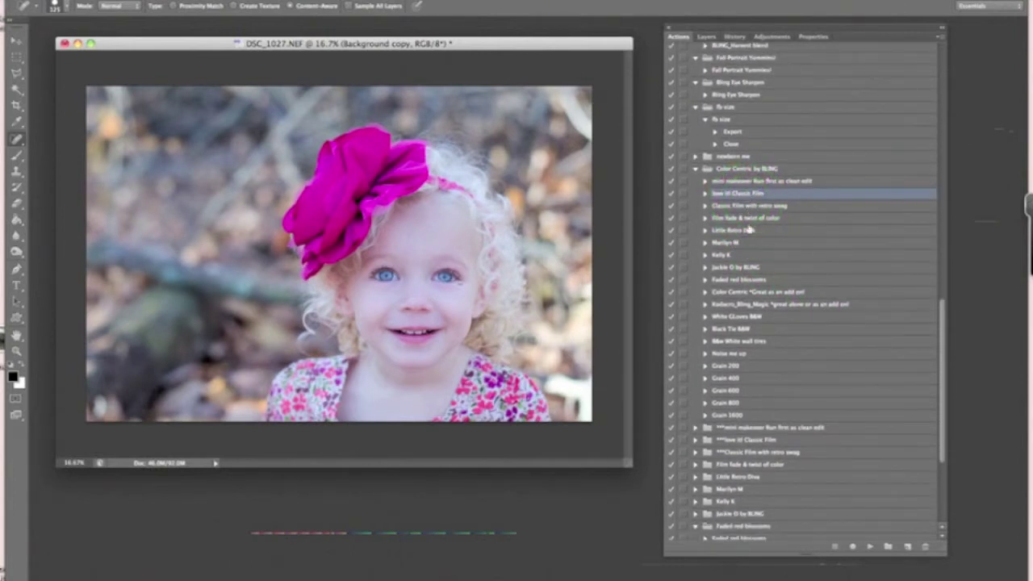
scroll(749, 230, "down", 1)
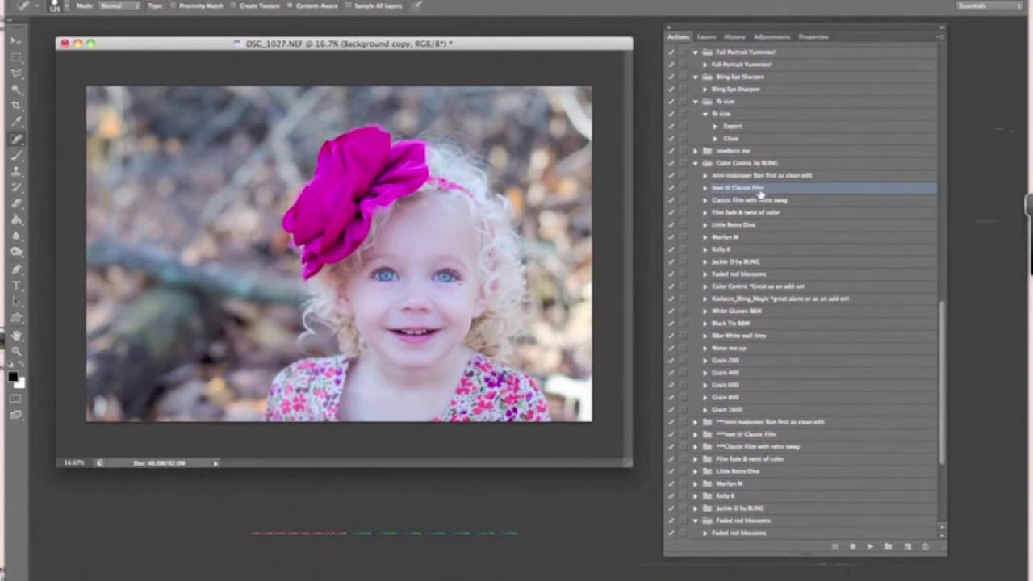
left_click(871, 548)
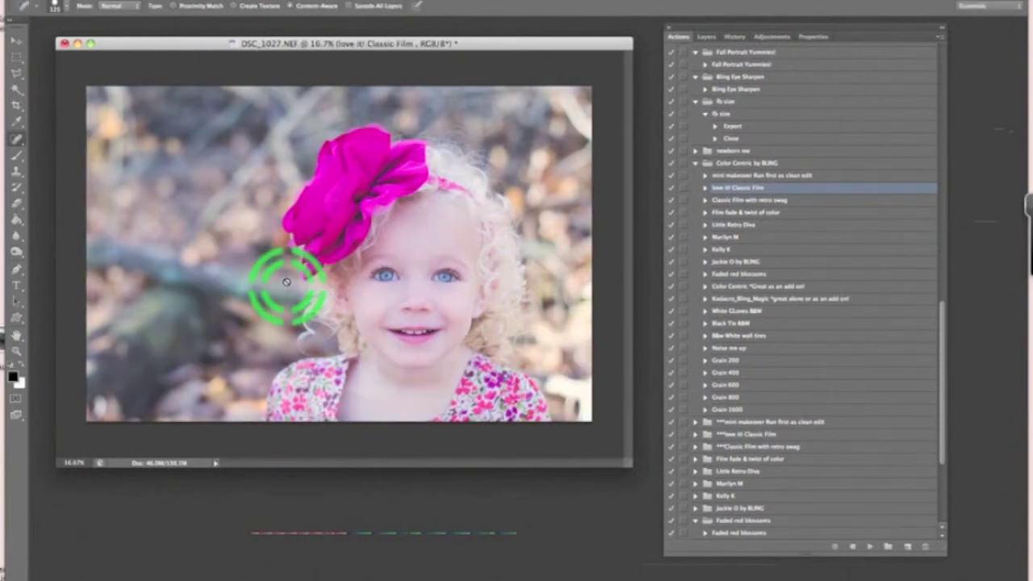
Compare the original DSC_1027.NEF snapshot with the latest history state to see the action's before and after.
left_click(734, 37)
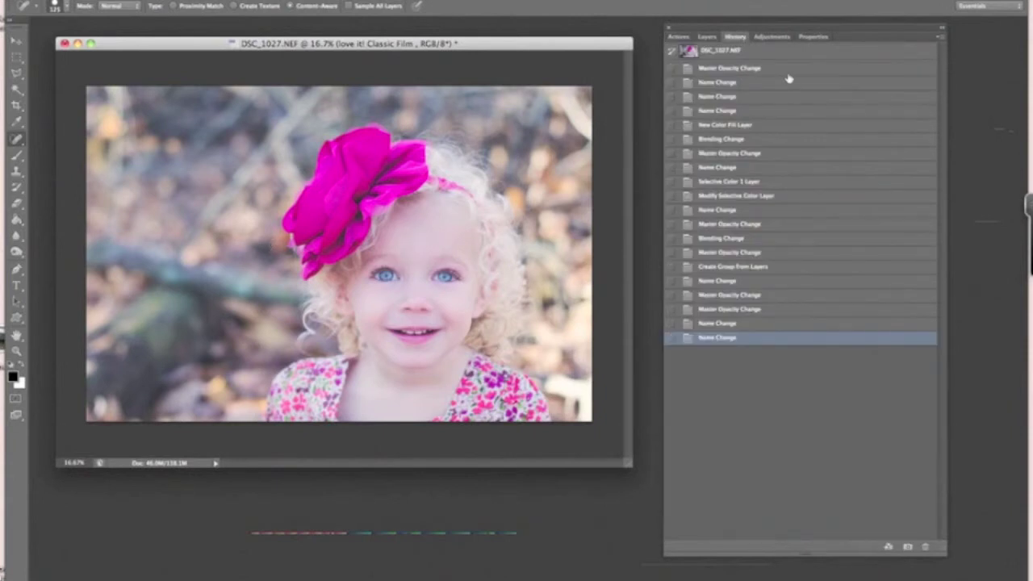
left_click(726, 55)
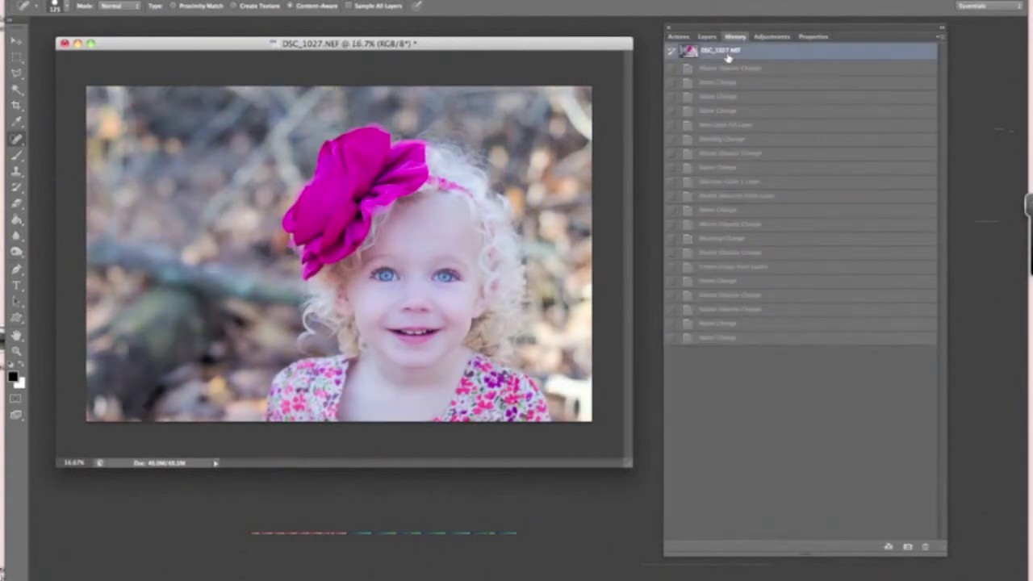
left_click(715, 339)
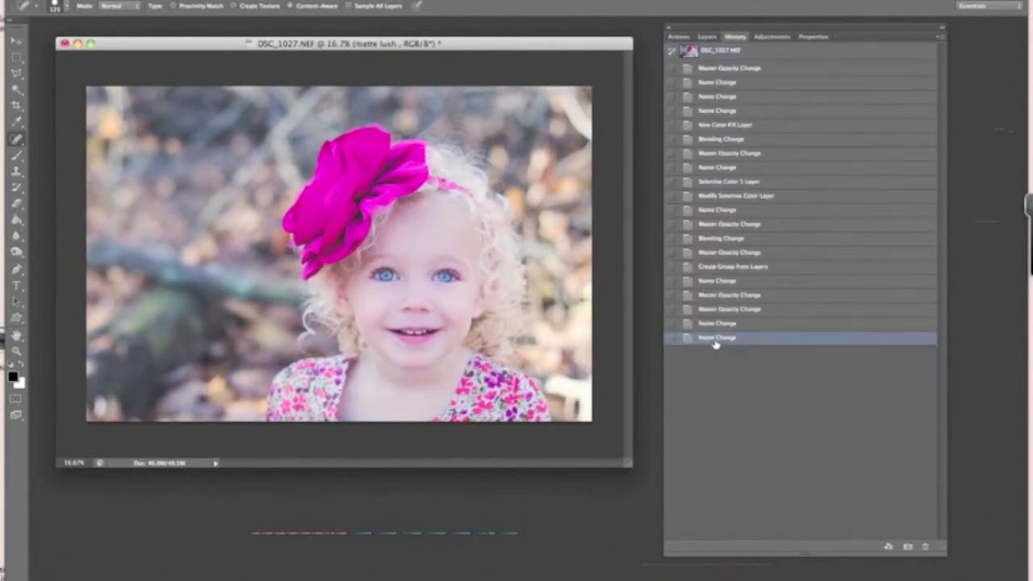
Set the opacity of the "love it! Classic Film" layer group to 84%.
left_click(708, 37)
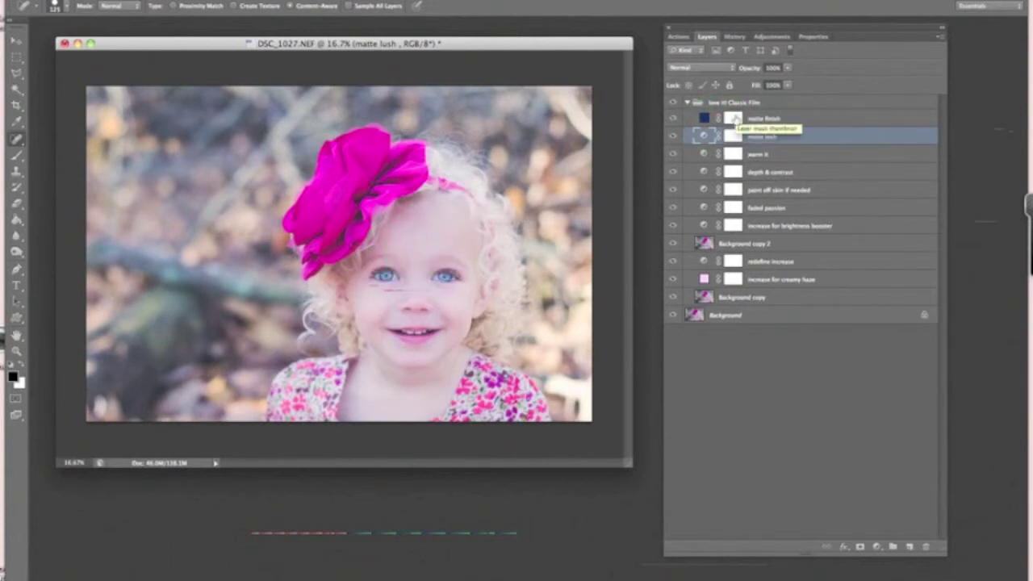
left_click(736, 119)
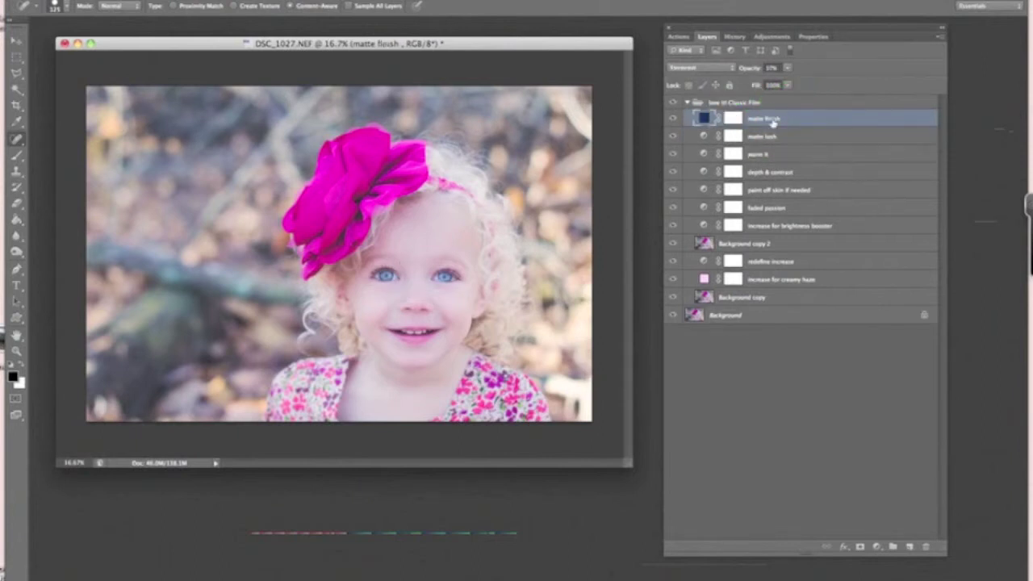
left_click(754, 104)
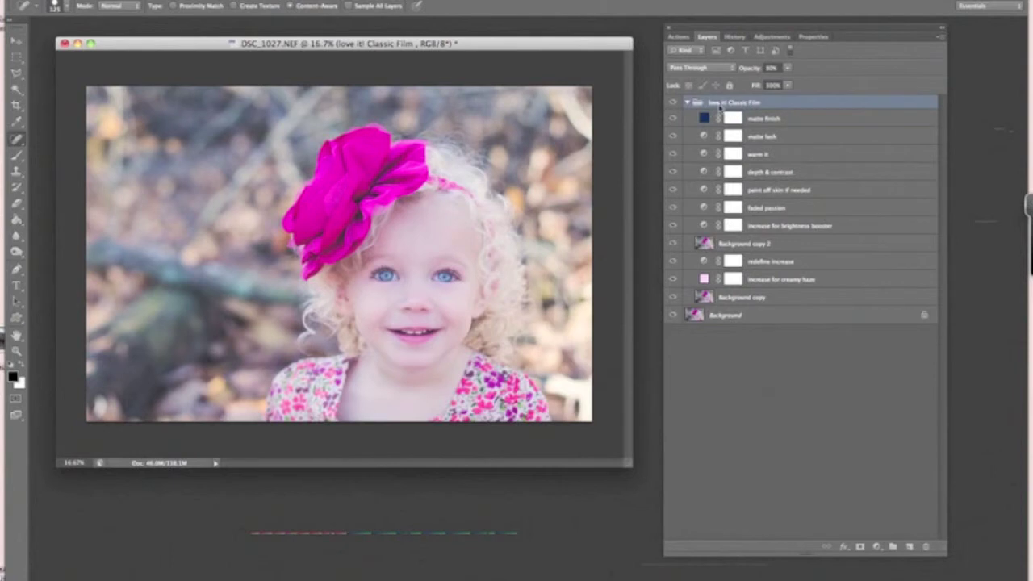
left_click(789, 71)
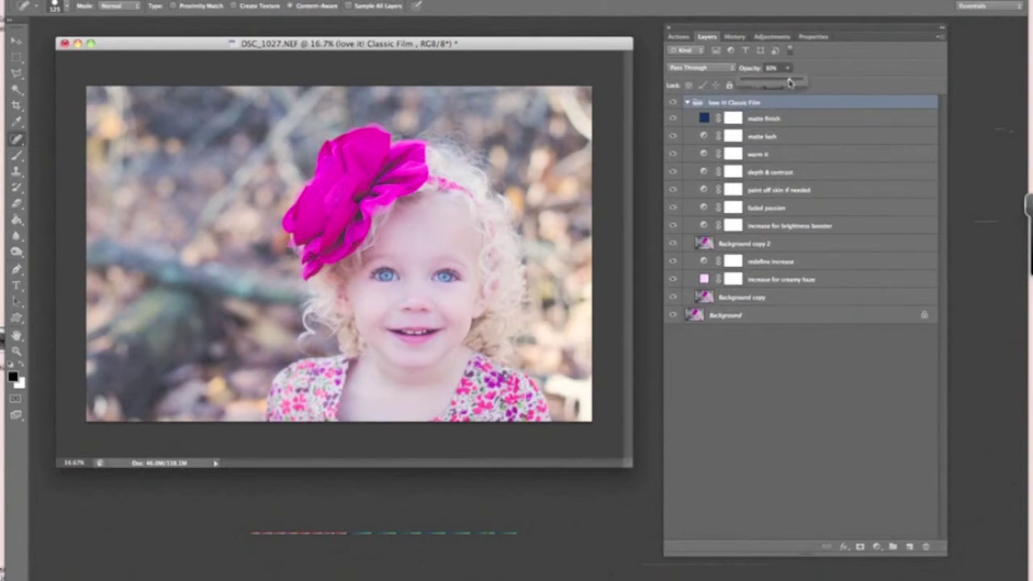
mouse_move(789, 82)
left_mouse_down()
mouse_move(749, 86)
mouse_move(783, 87)
left_mouse_up()
mouse_move(798, 88)
left_mouse_down()
mouse_move(713, 99)
mouse_move(795, 96)
left_mouse_up()
left_click_drag(793, 96, 796, 97)
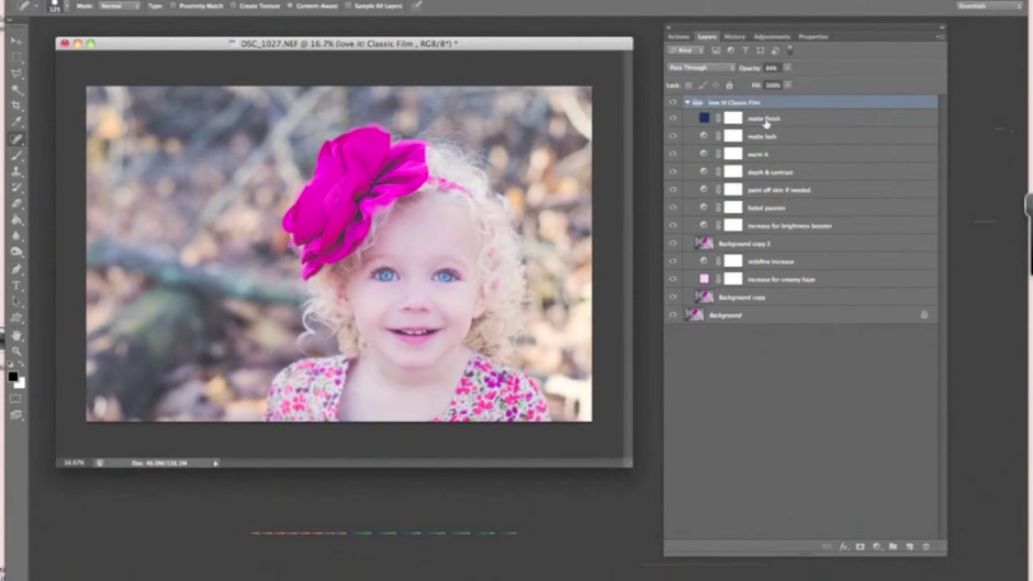
Raise the opacity of the "matte finish" layer to about 51%.
left_click(759, 125)
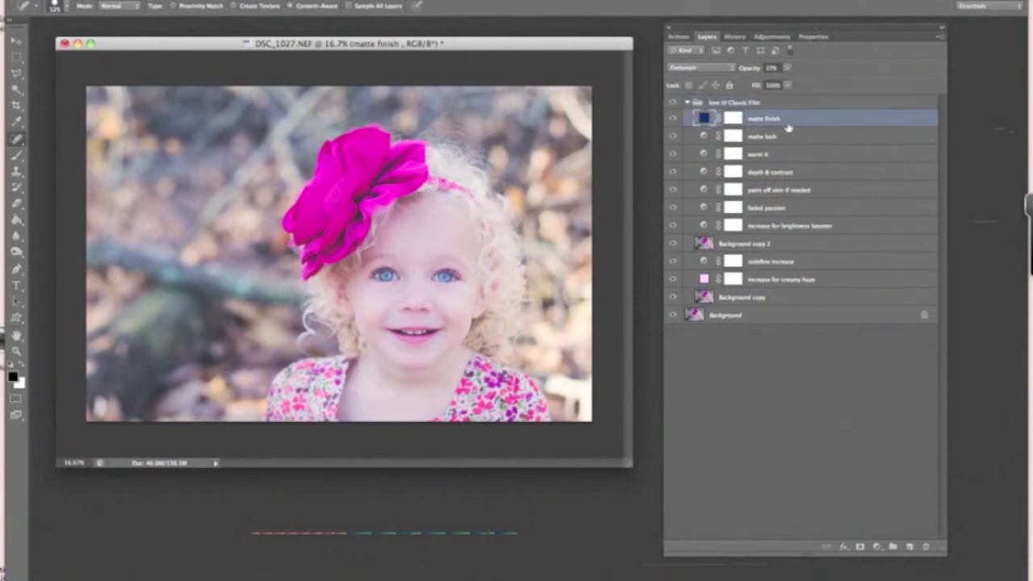
left_click(788, 126)
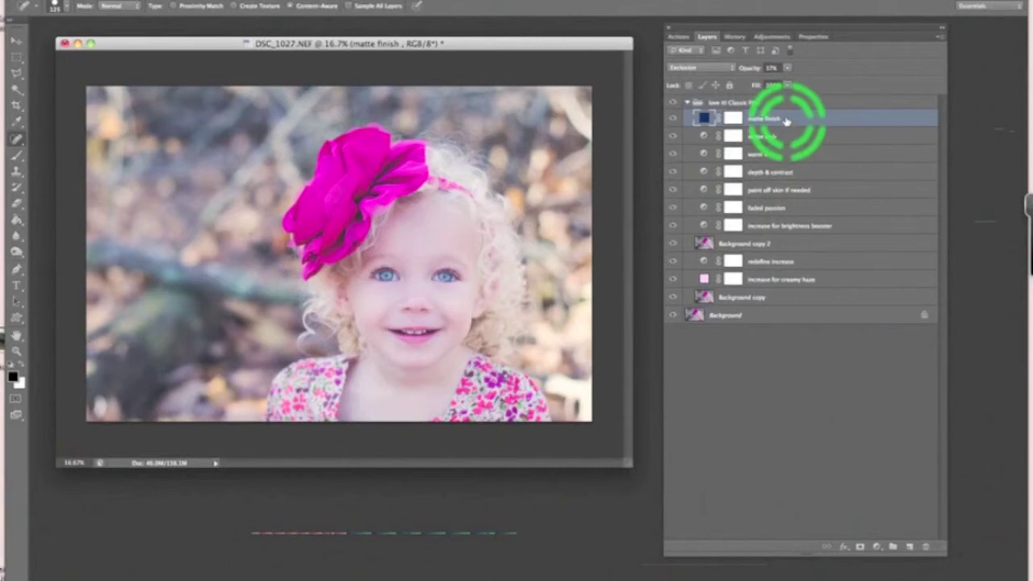
left_click(789, 69)
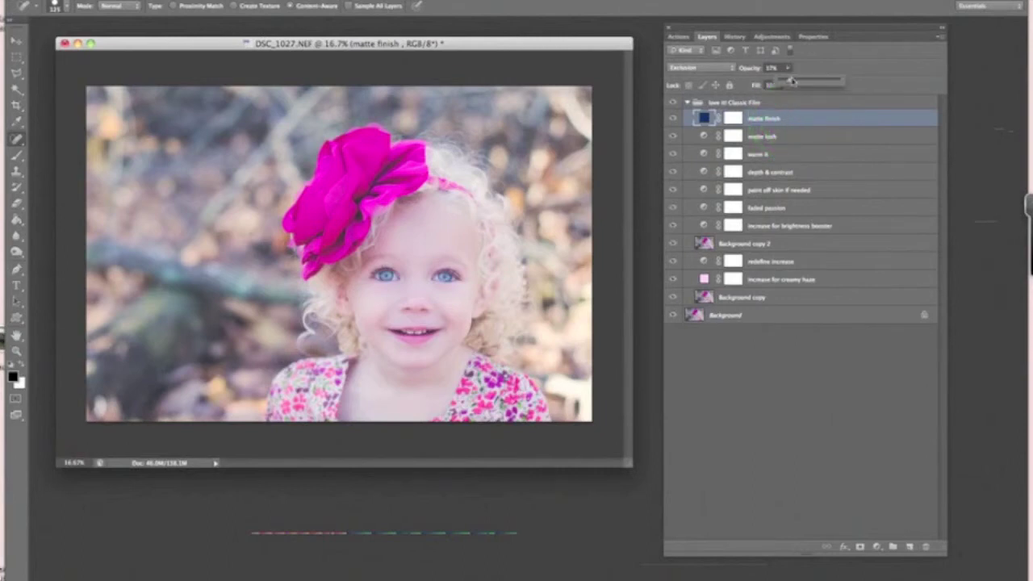
left_click_drag(791, 82, 810, 84)
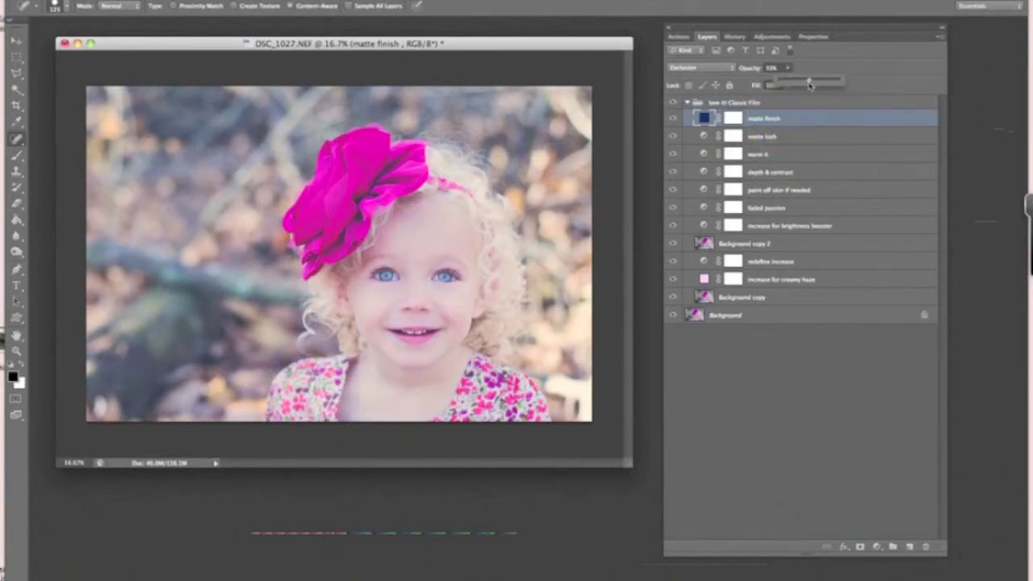
left_click(809, 84)
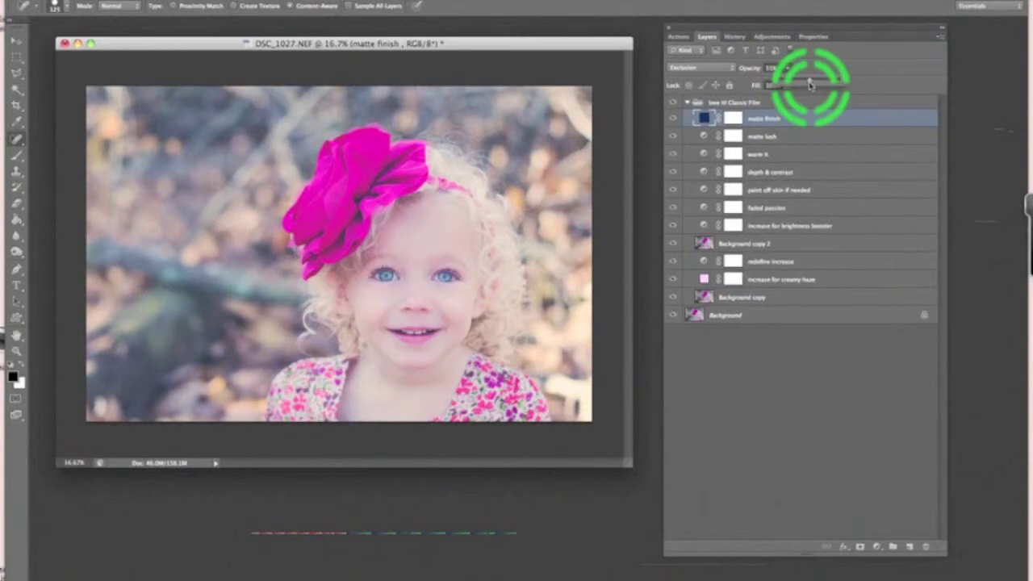
Lower the opacity of the "matte lush" layer to about 22%.
left_click(792, 138)
left_click(792, 71)
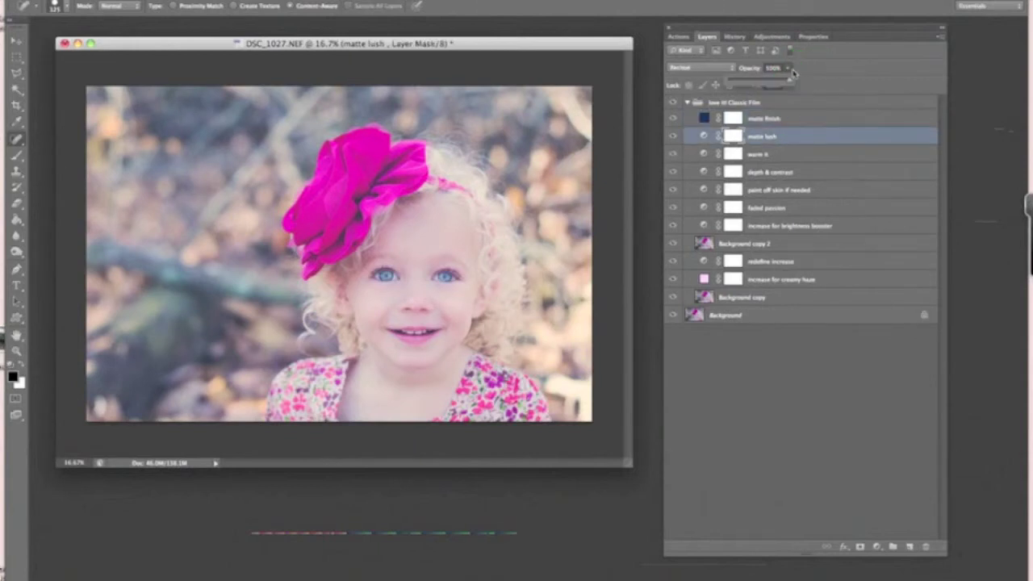
left_click_drag(791, 83, 743, 84)
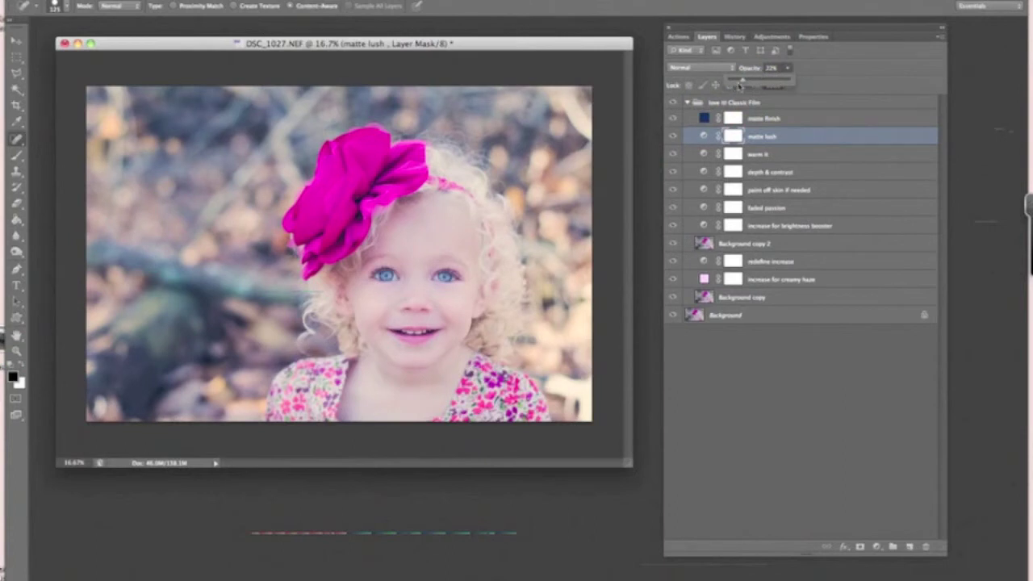
Increase the opacity of the "depth & contrast" layer to strengthen its effect.
left_click(823, 155)
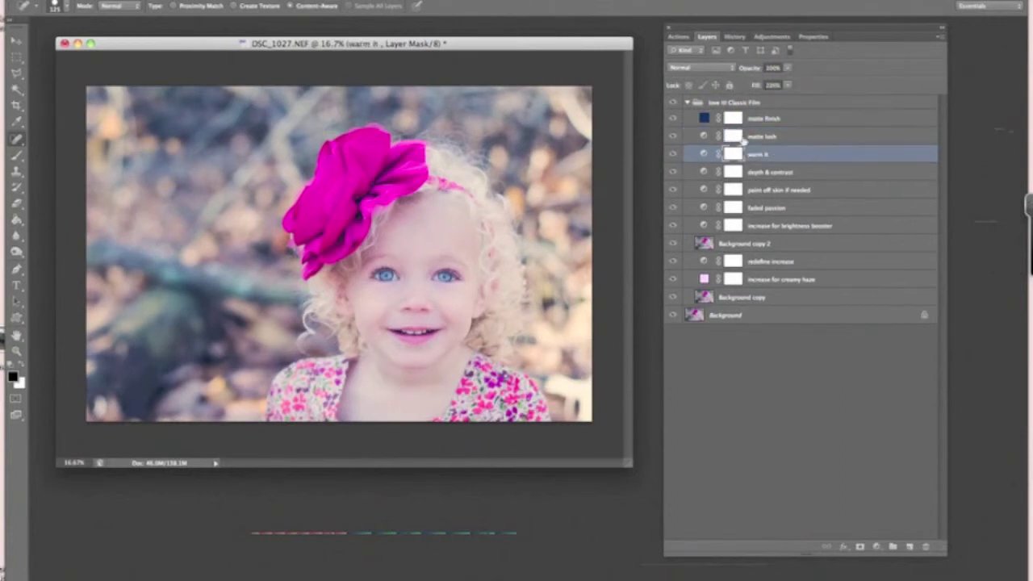
left_click(810, 173)
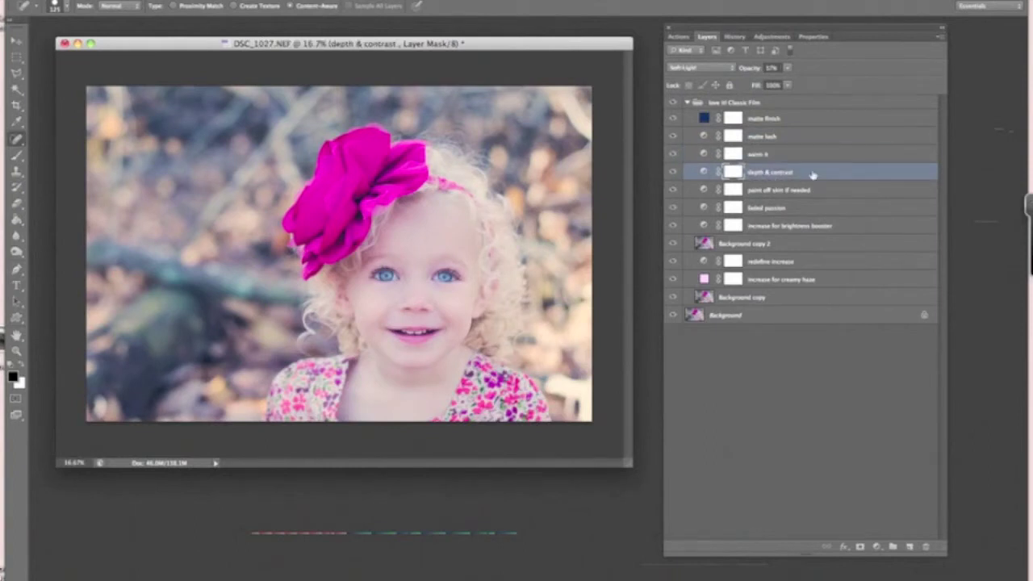
left_click(790, 68)
mouse_move(791, 82)
left_mouse_down()
mouse_move(810, 80)
mouse_move(775, 81)
mouse_move(806, 85)
left_mouse_up()
Raise the opacity of the "paint off skin if needed" layer to about 86%.
left_click(759, 192)
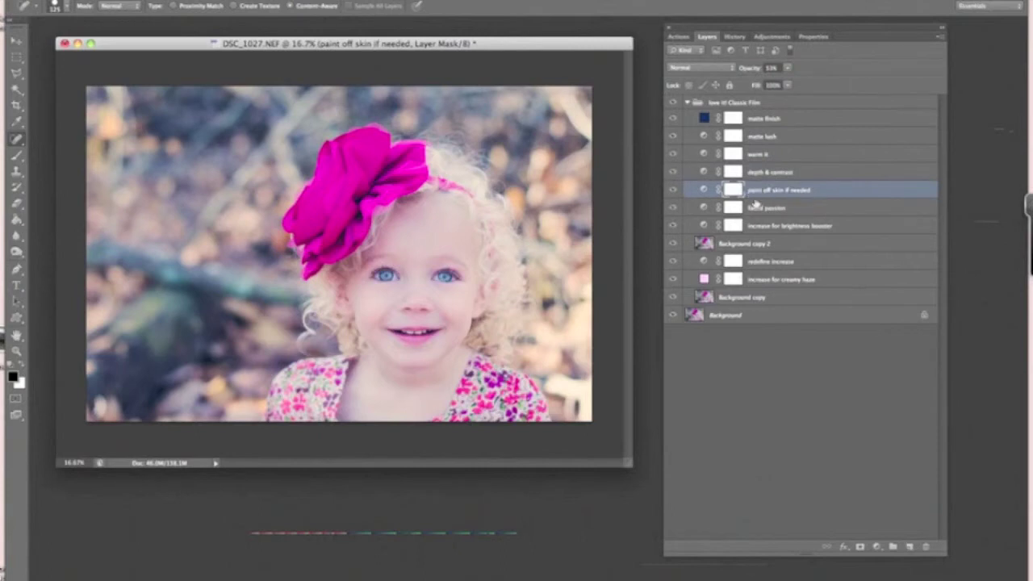
left_click(789, 67)
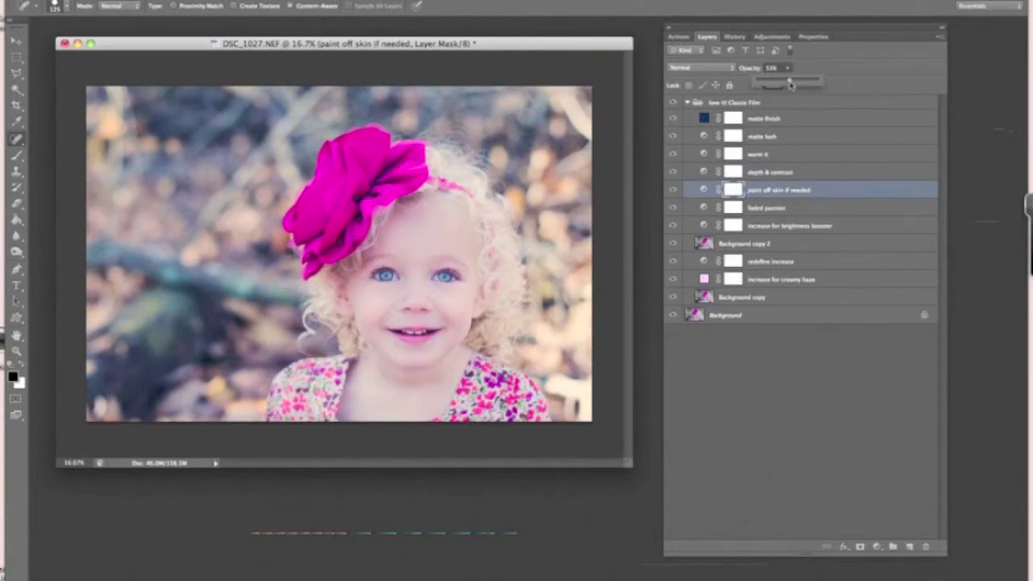
mouse_move(790, 85)
left_mouse_down()
mouse_move(812, 85)
mouse_move(758, 89)
mouse_move(807, 86)
left_mouse_up()
Paint the effect off the child's facial skin on the "paint off skin if needed" mask with a black brush at about 37% opacity.
key("super+plus")
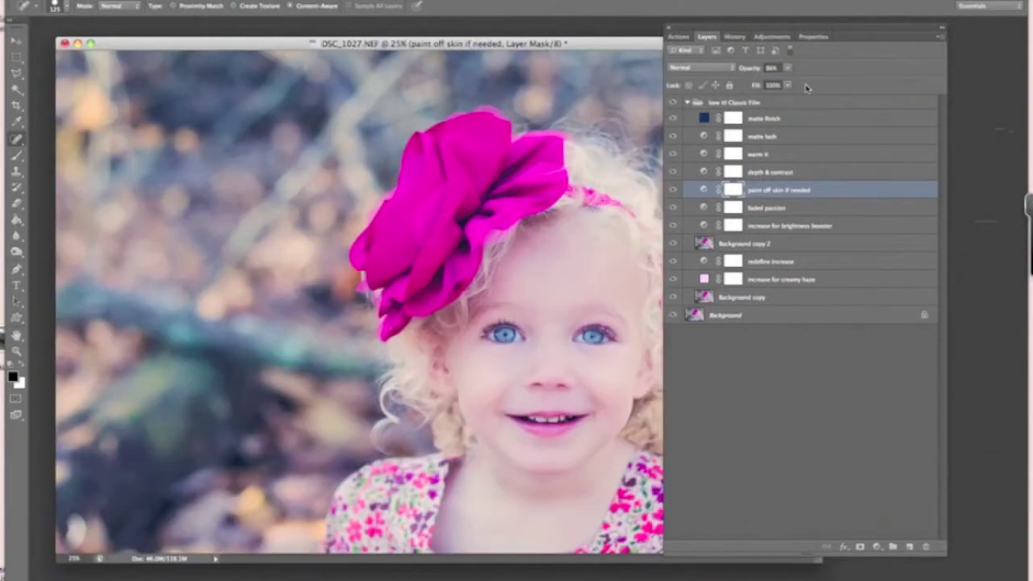
key("super+plus")
left_click_drag(551, 22, 345, 12)
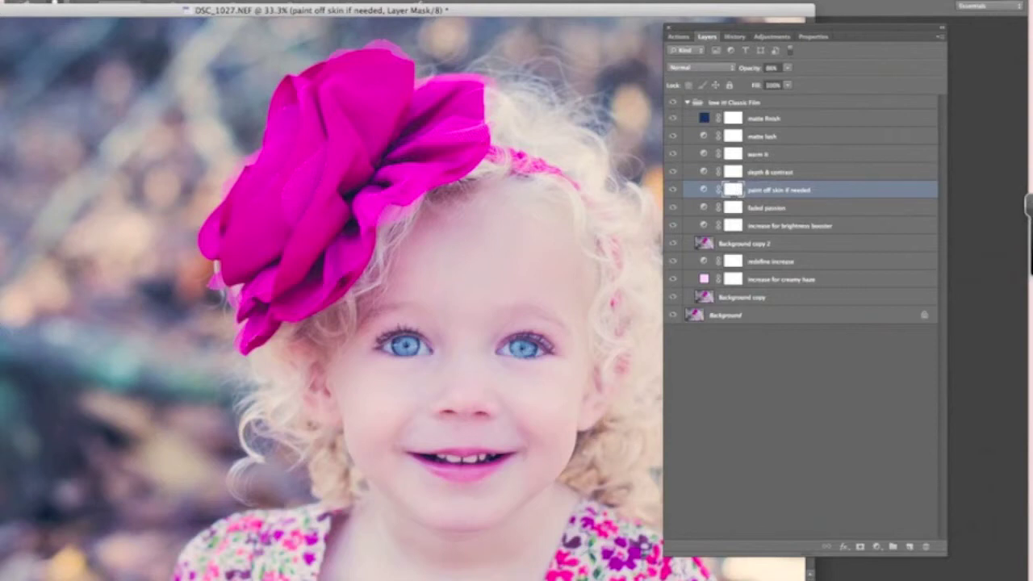
left_click_drag(537, 12, 770, 11)
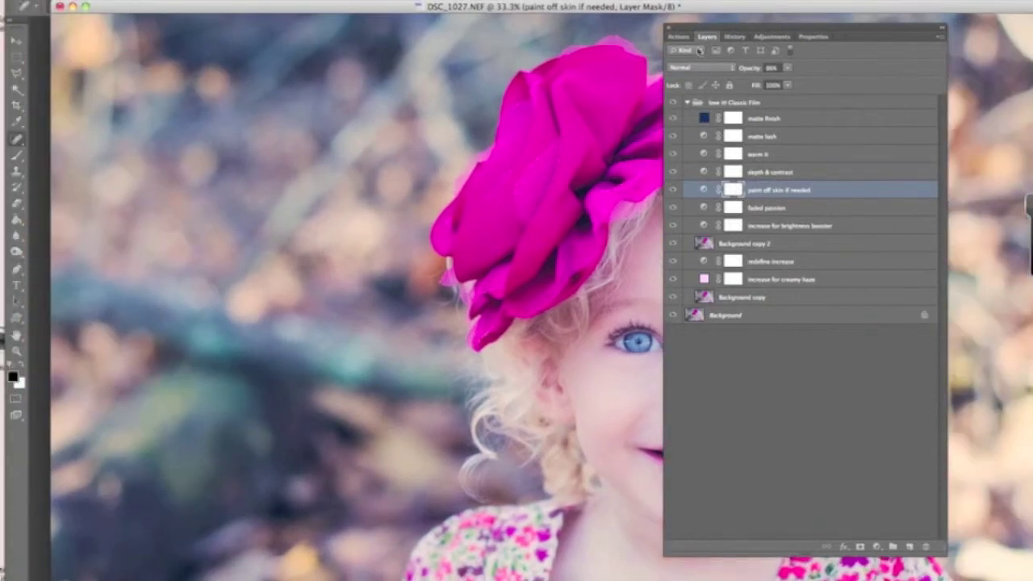
left_click(16, 154)
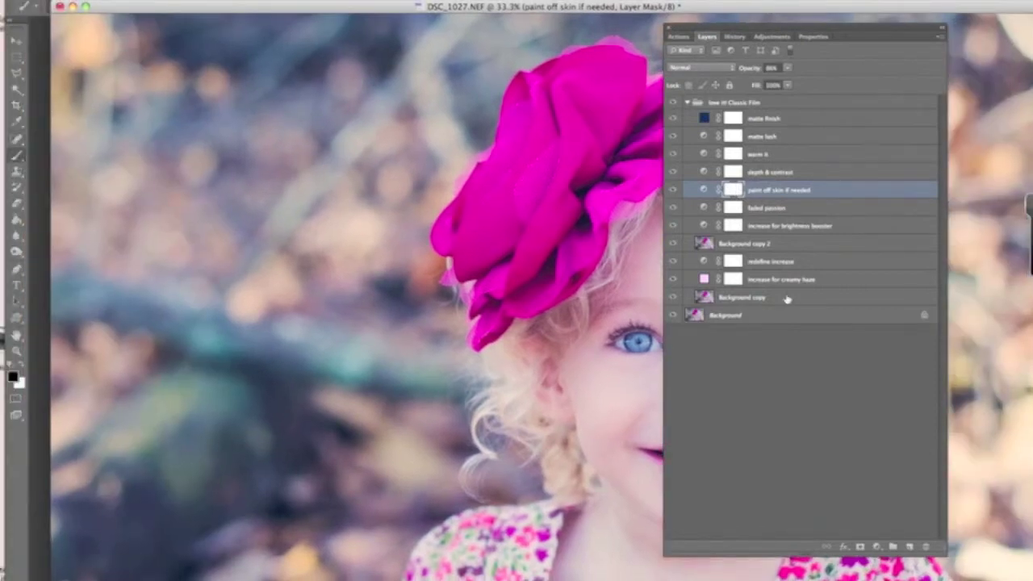
left_click_drag(632, 7, 488, 39)
left_click(252, 7)
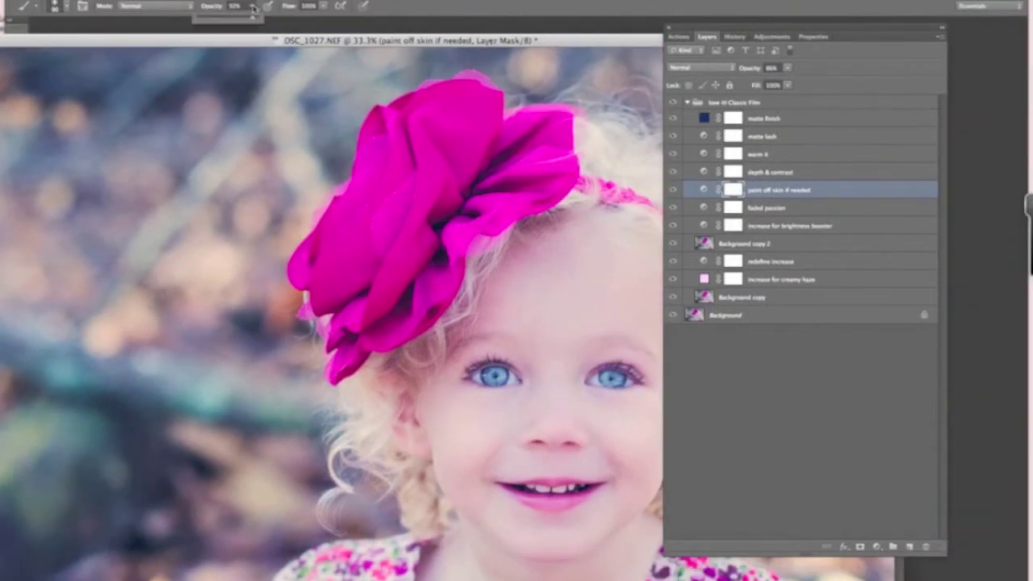
left_click_drag(256, 25, 223, 22)
left_click(511, 365)
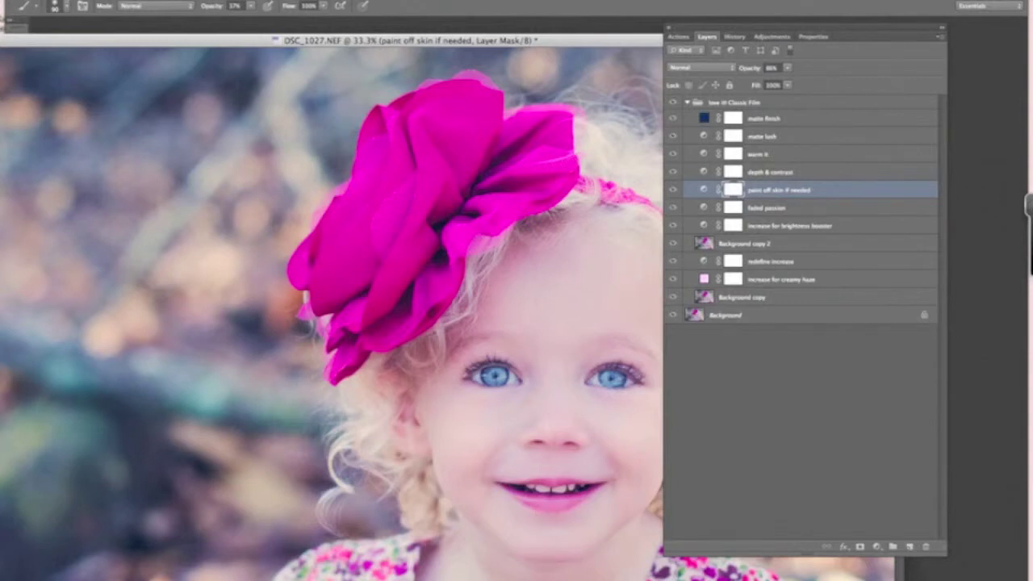
Raise the opacity of the "faded passion" layer to about 37%.
left_click(791, 209)
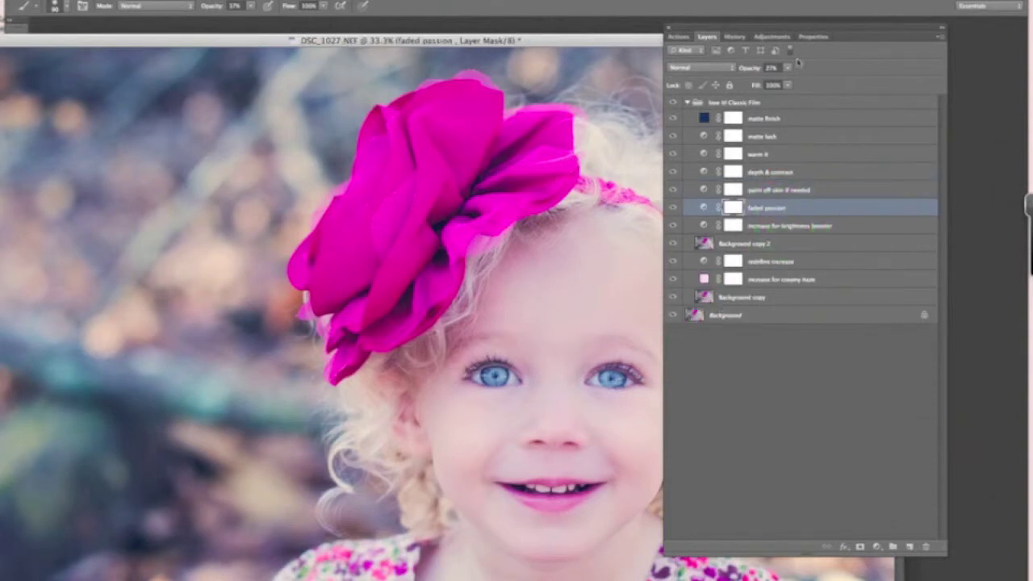
left_click(788, 84)
mouse_move(791, 84)
left_mouse_down()
mouse_move(818, 83)
mouse_move(795, 85)
left_mouse_up()
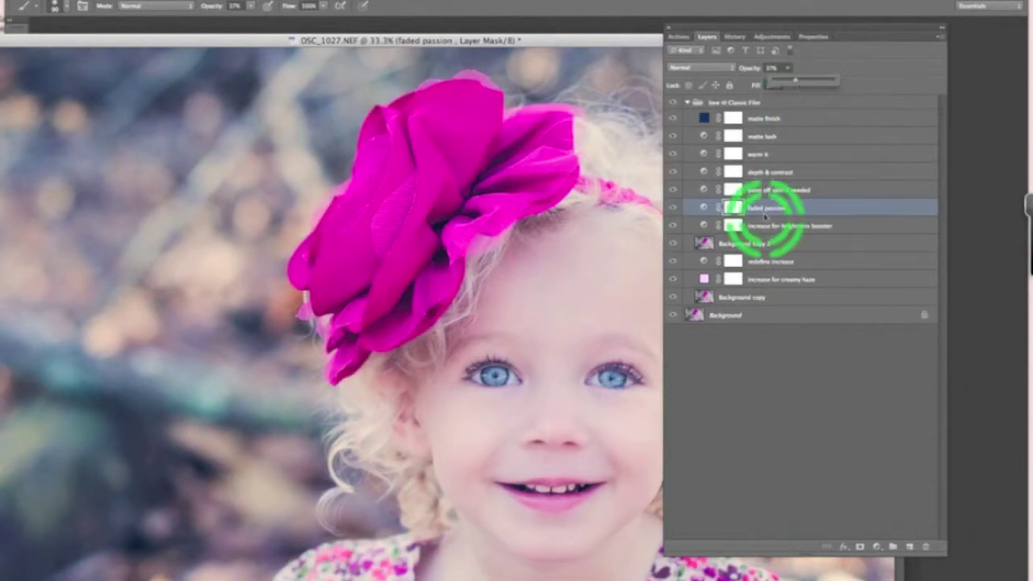
Compare the original DSC_1027.NEF snapshot with the latest edit in the document history.
left_click(799, 227)
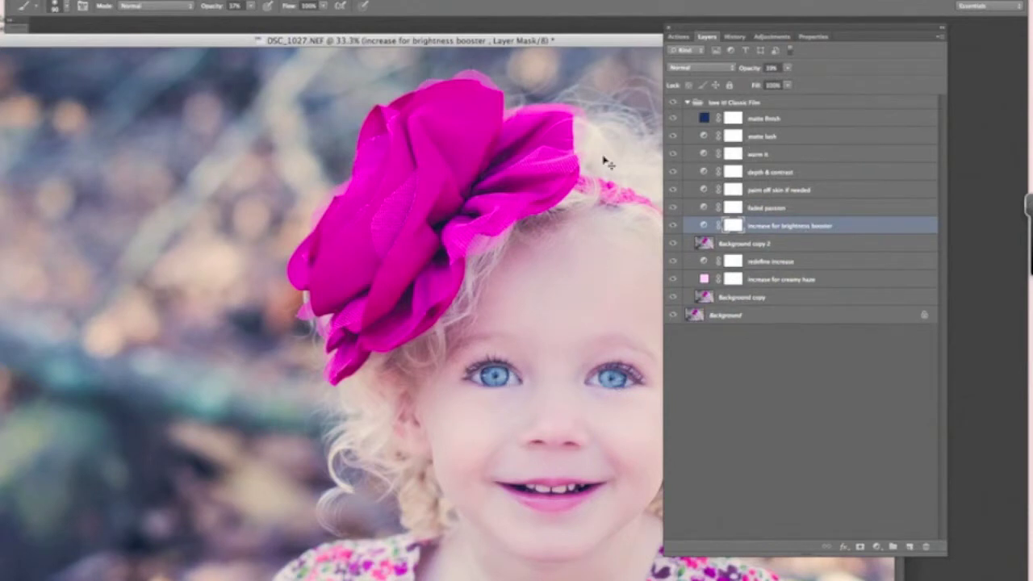
key("super+minus")
left_click(632, 22)
left_click_drag(632, 22, 815, 37)
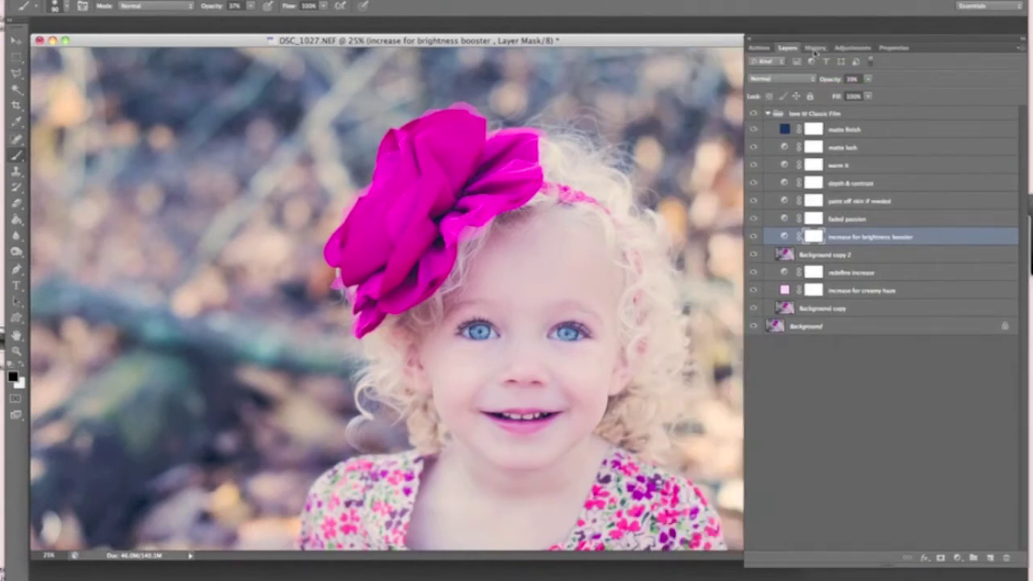
left_click(762, 49)
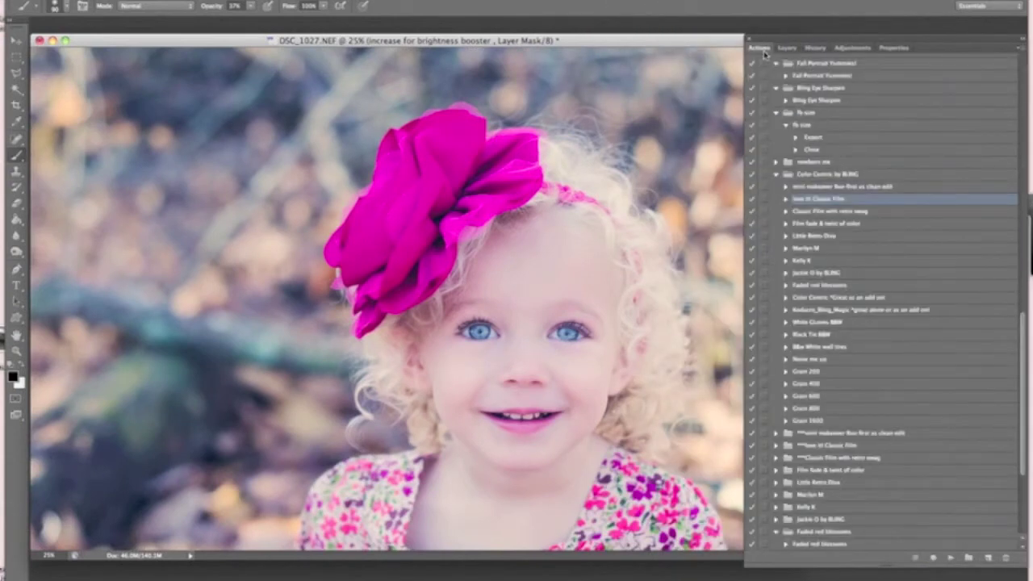
left_click(815, 52)
left_click(813, 69)
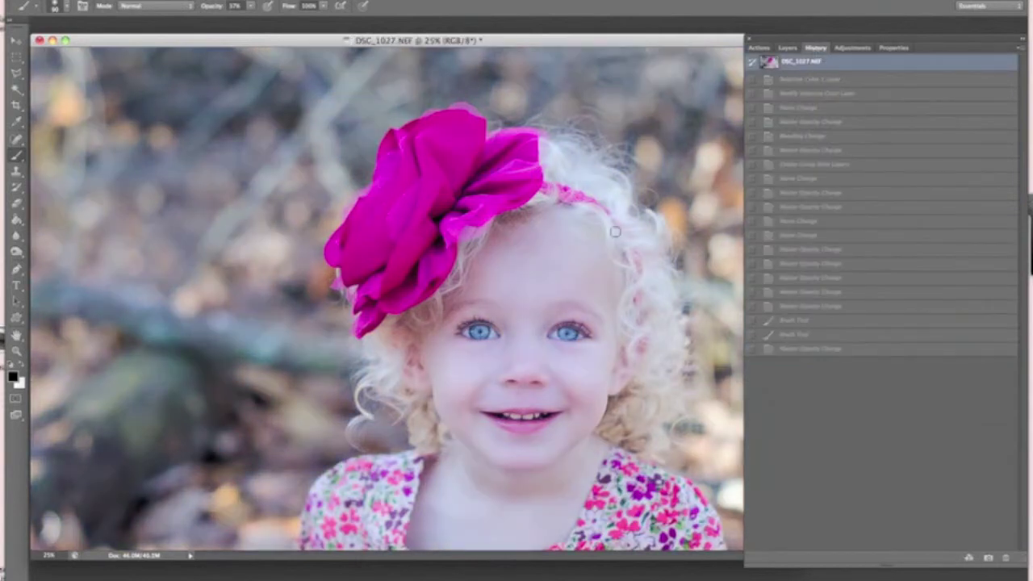
left_click(853, 350)
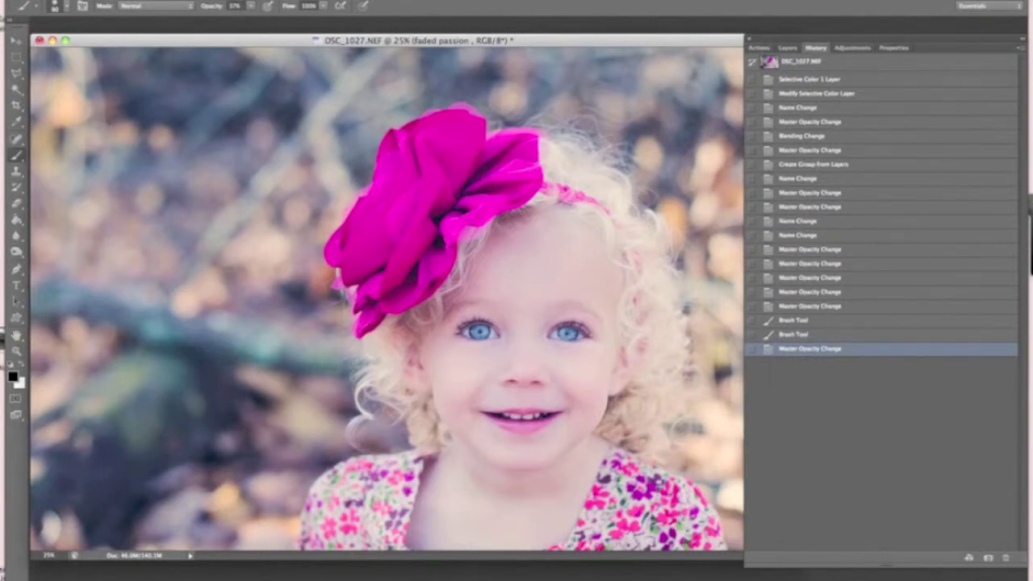
Review the original snapshot and the opacity change right after the group's renaming against the latest edit, returning to the latest state.
left_click(363, 0)
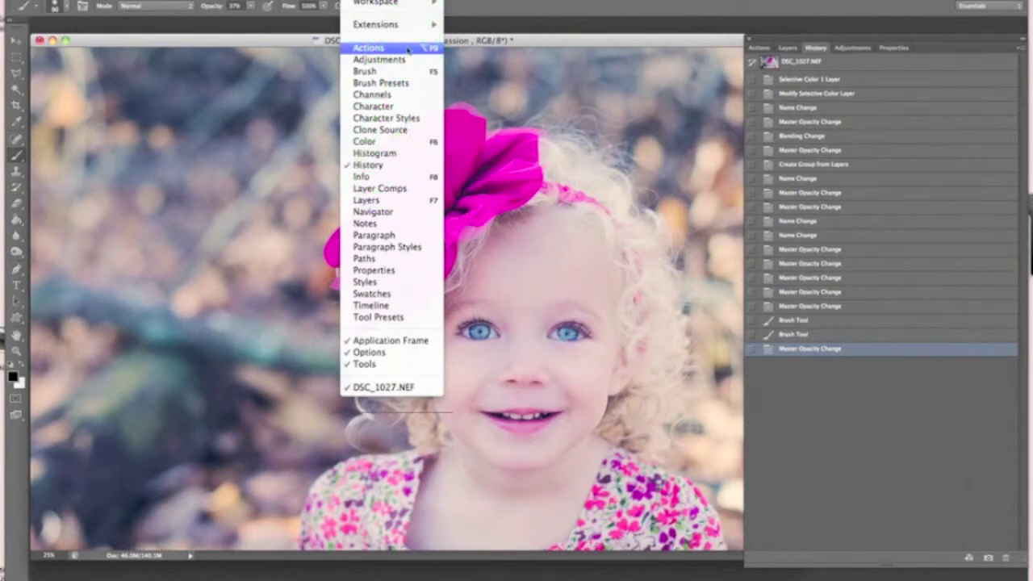
left_click(816, 46)
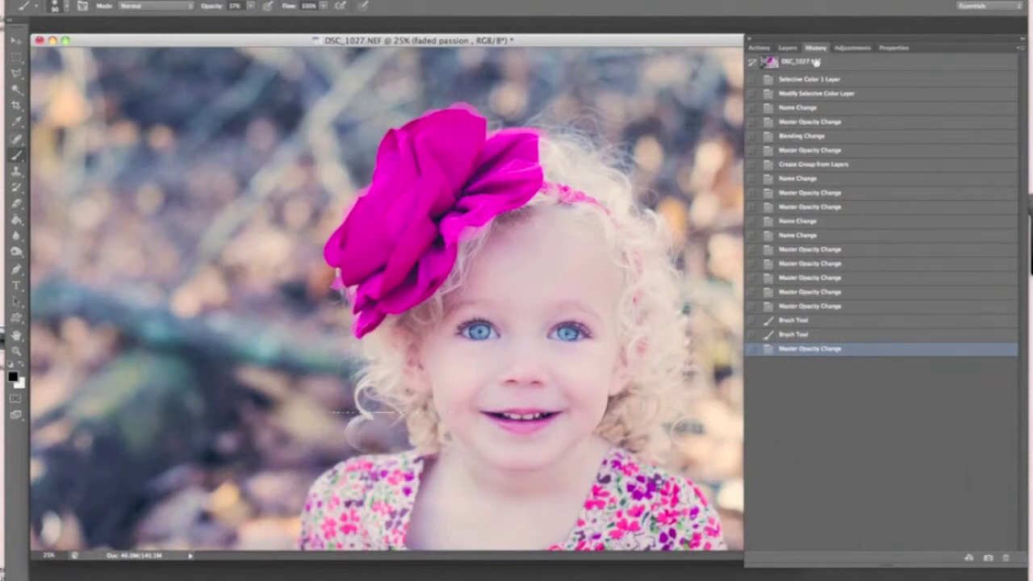
left_click(796, 63)
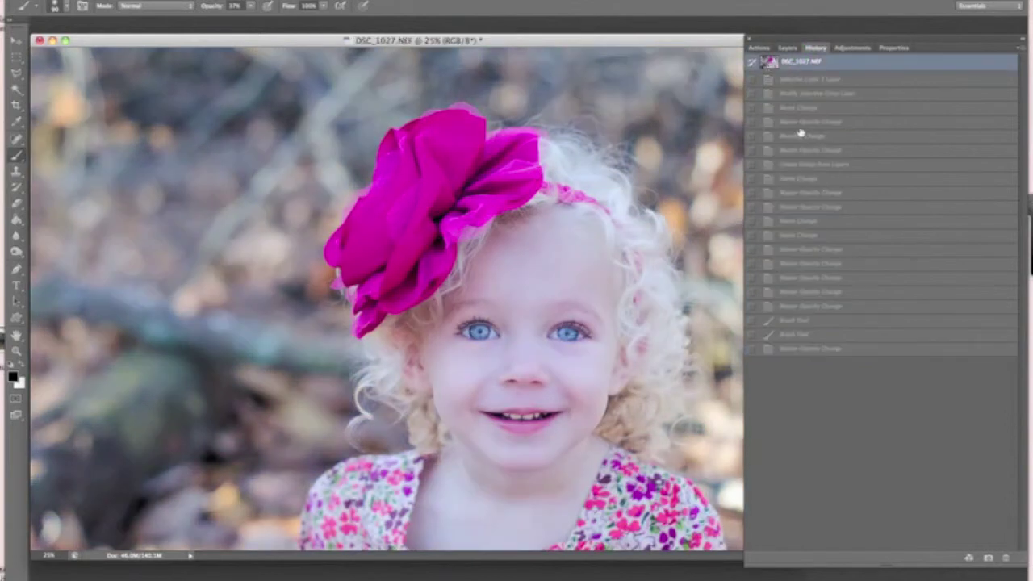
left_click(807, 351)
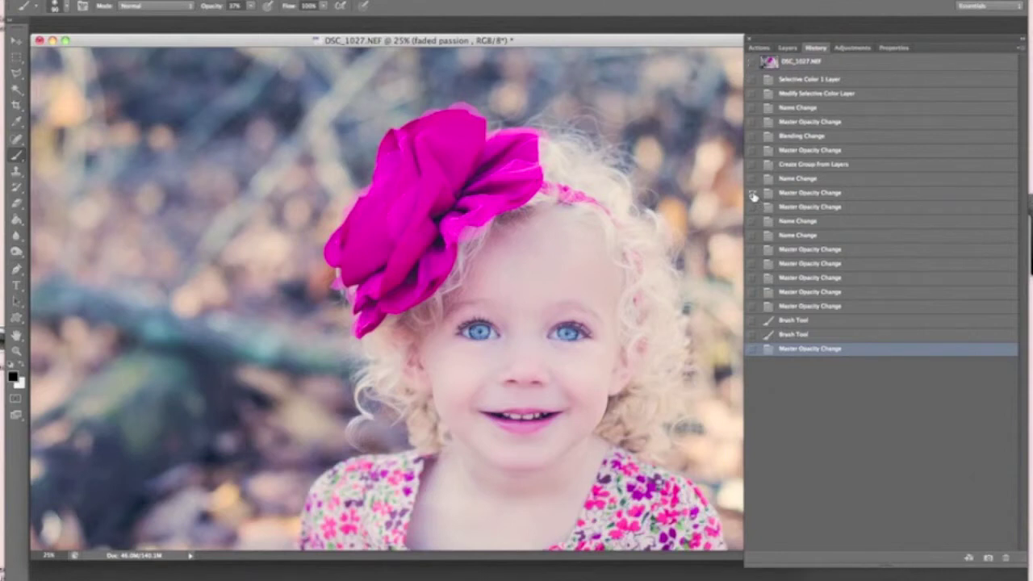
left_click(753, 196)
left_click(798, 194)
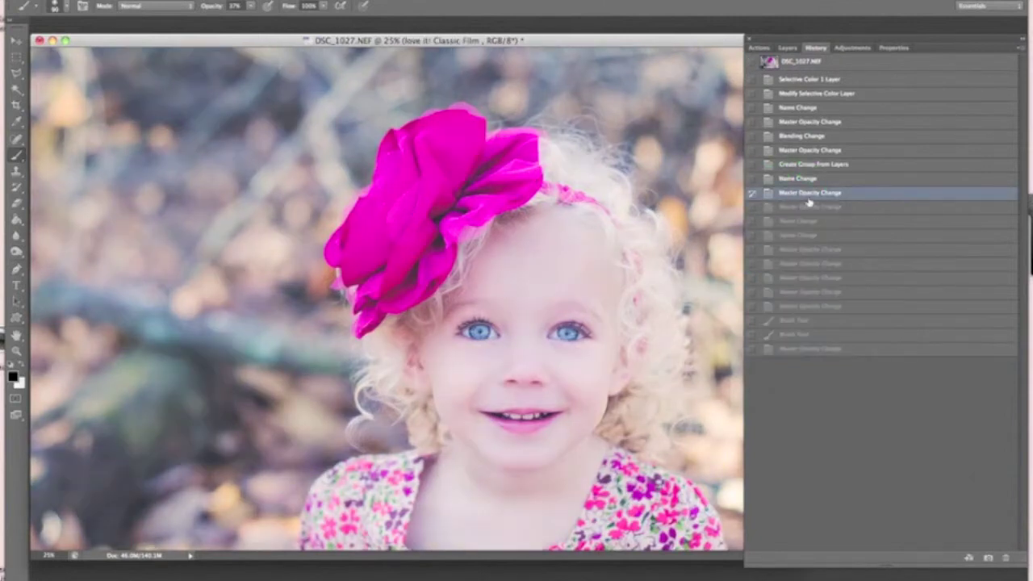
left_click(809, 349)
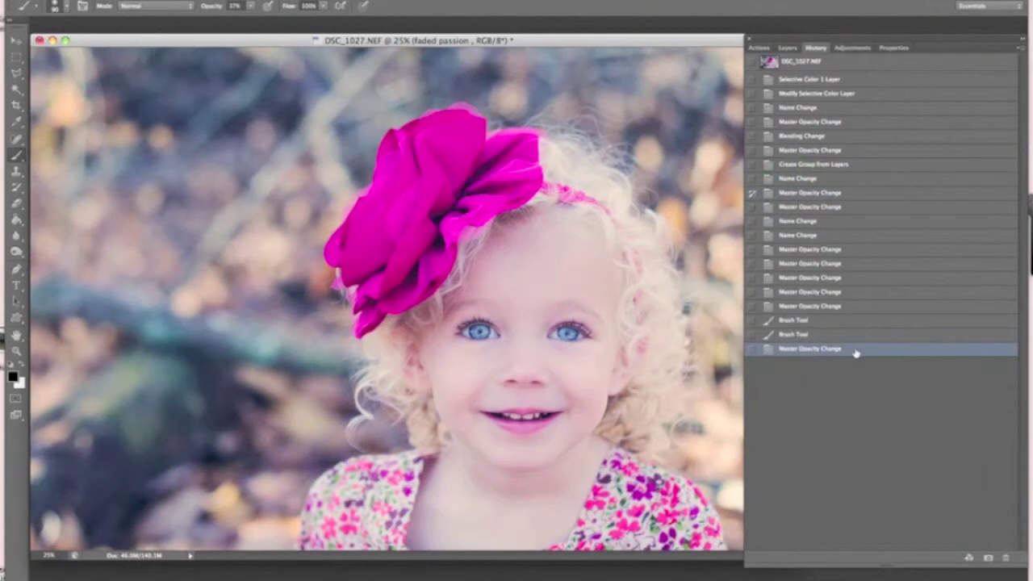
left_click(753, 195)
Flatten the edited portrait into a single background layer.
left_click(788, 48)
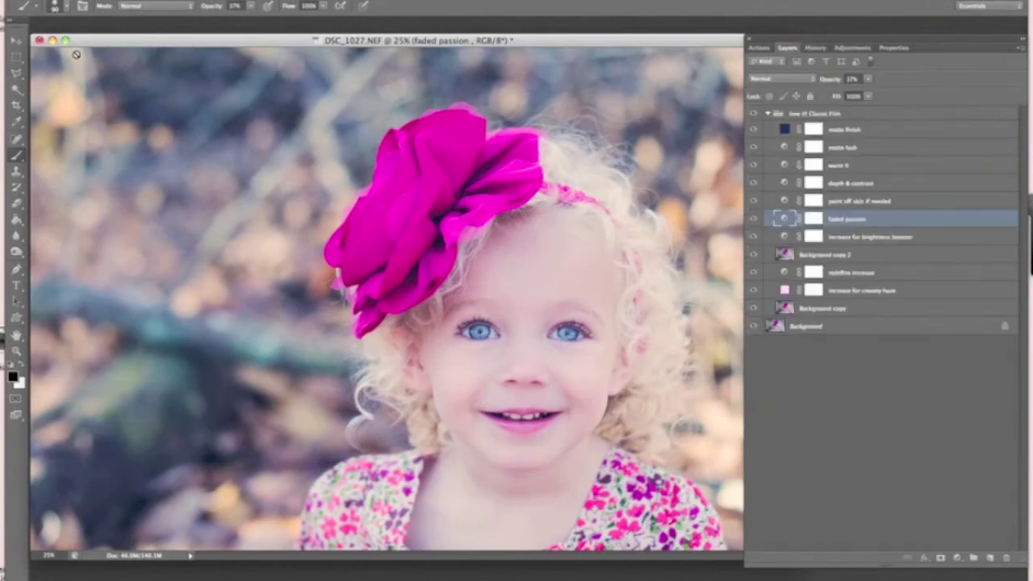
left_click(190, 2)
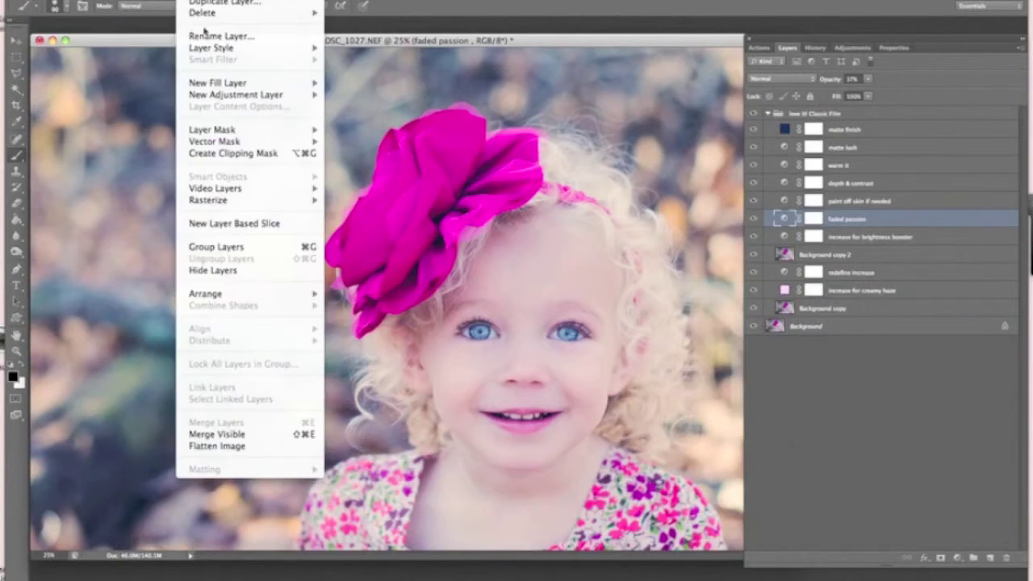
left_click(256, 446)
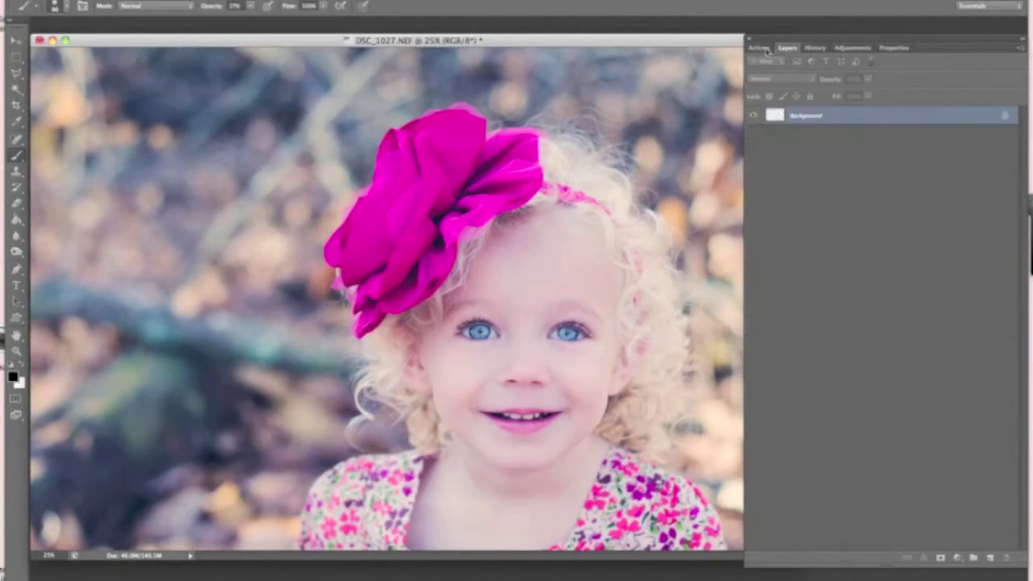
Run the "mini makeover Run first as clean edit" action on the flattened portrait and display its layers.
left_click(763, 49)
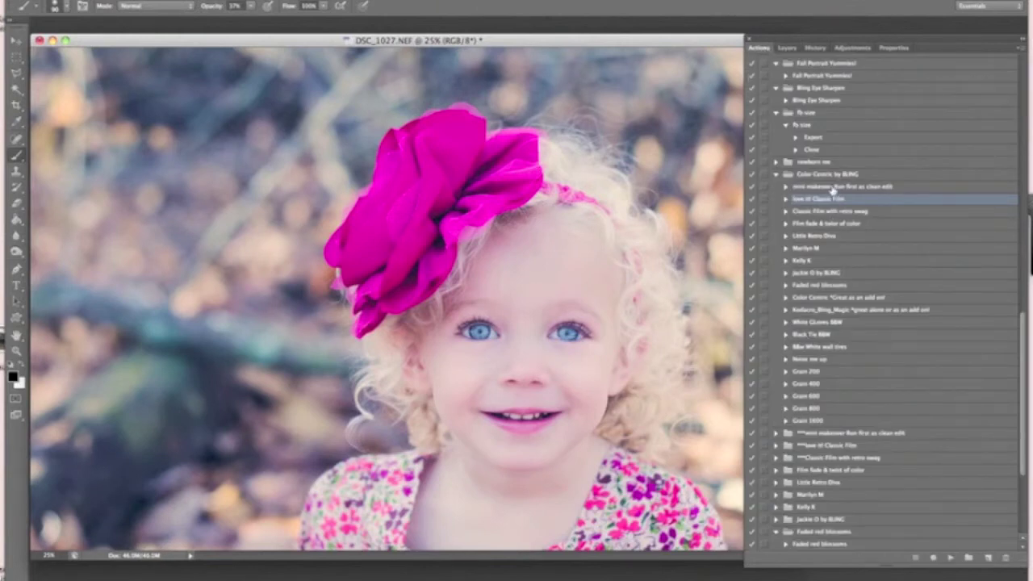
left_click(833, 187)
left_click(953, 560)
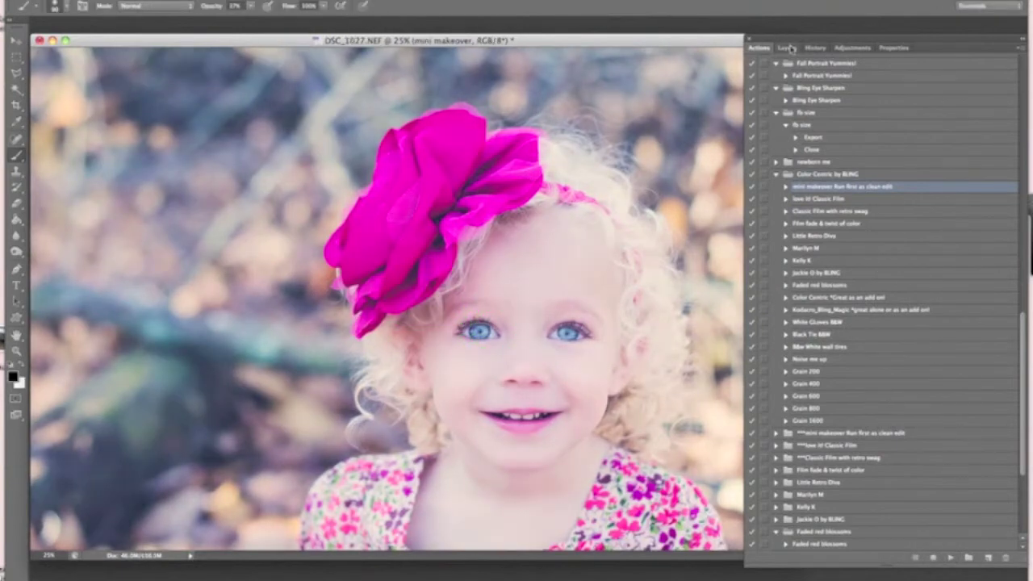
left_click(789, 48)
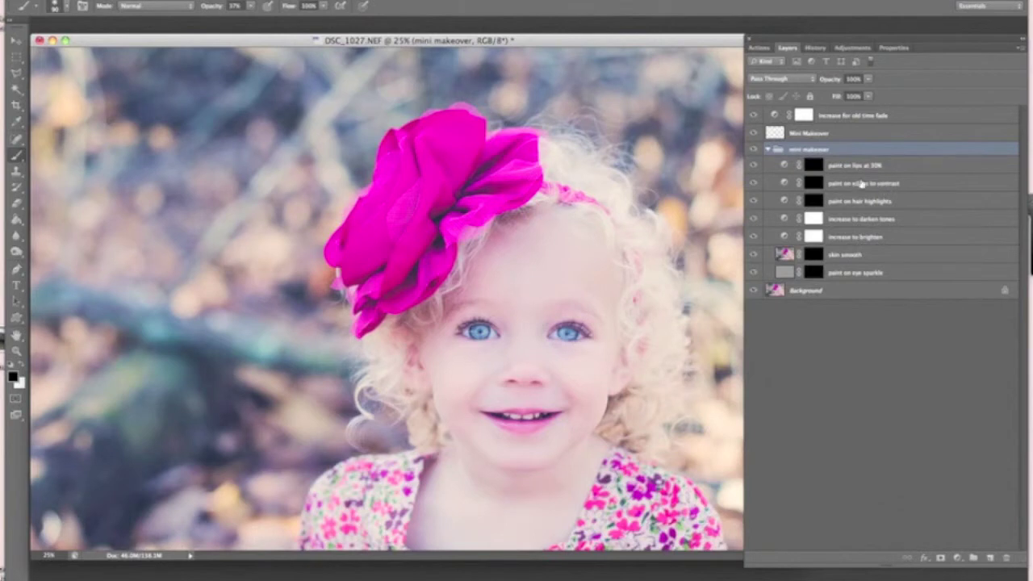
Paint both eyes on the "paint on eye sparkle" mask in white at 100% brush opacity and lower the layer's opacity to about 77%.
left_click(817, 272)
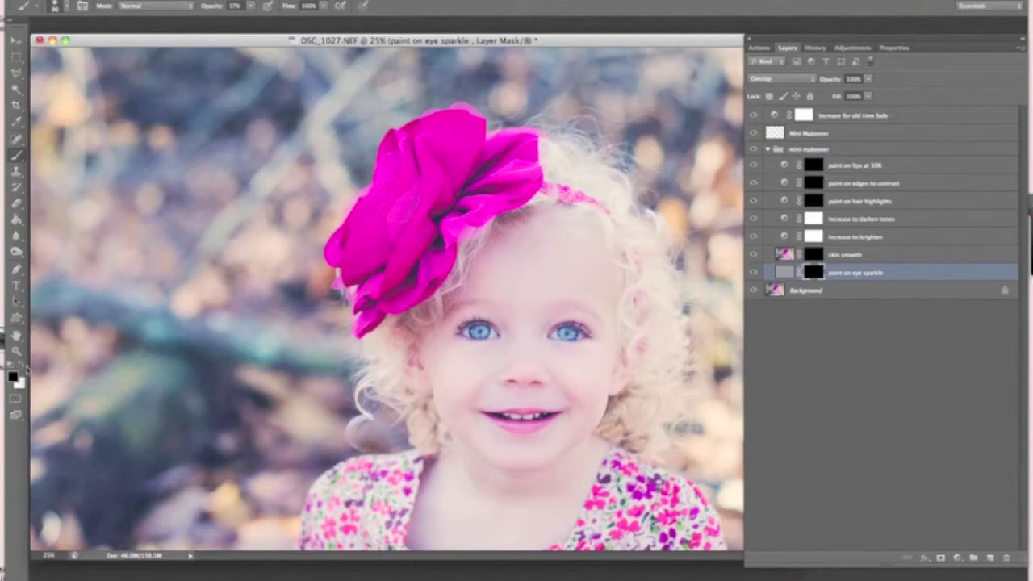
left_click(24, 367)
left_click(251, 7)
left_click_drag(254, 18, 331, 19)
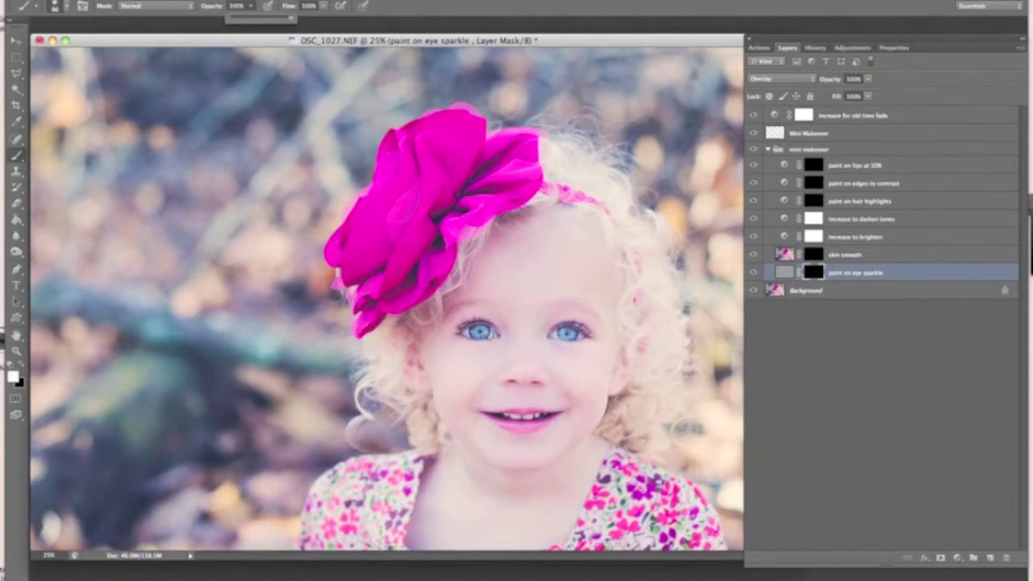
left_click(484, 332)
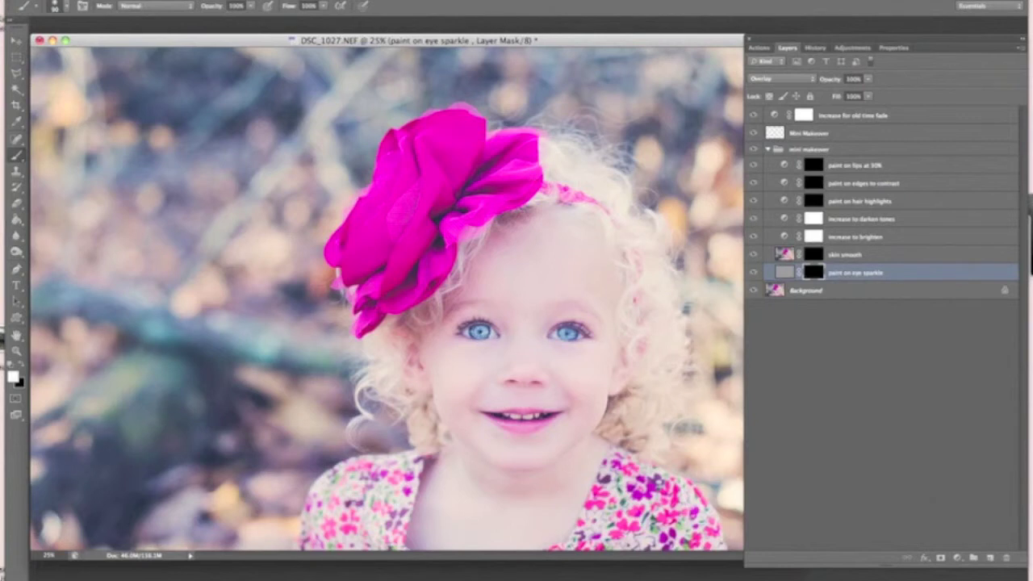
left_click(578, 332)
left_click(870, 80)
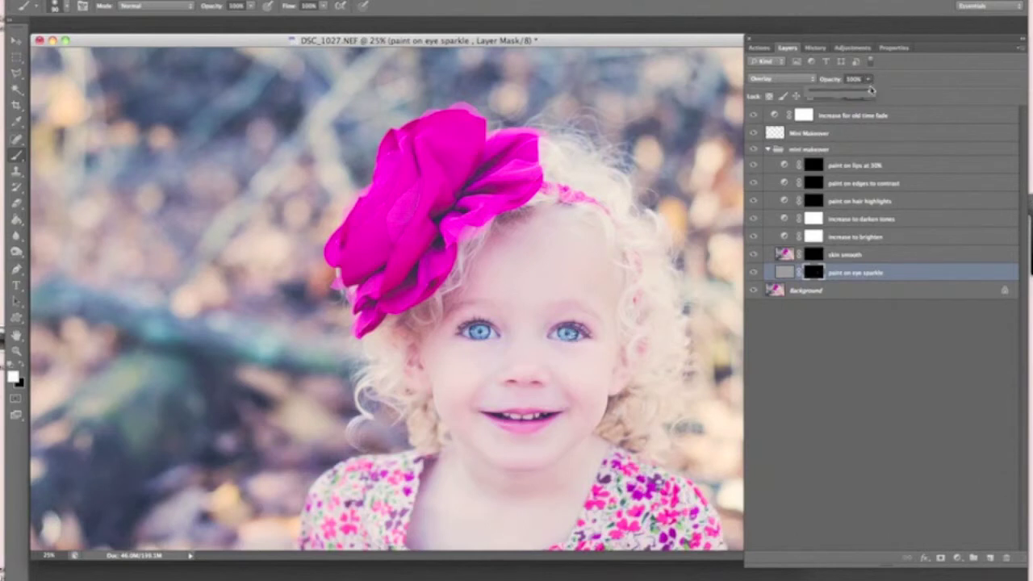
left_click_drag(872, 90, 857, 94)
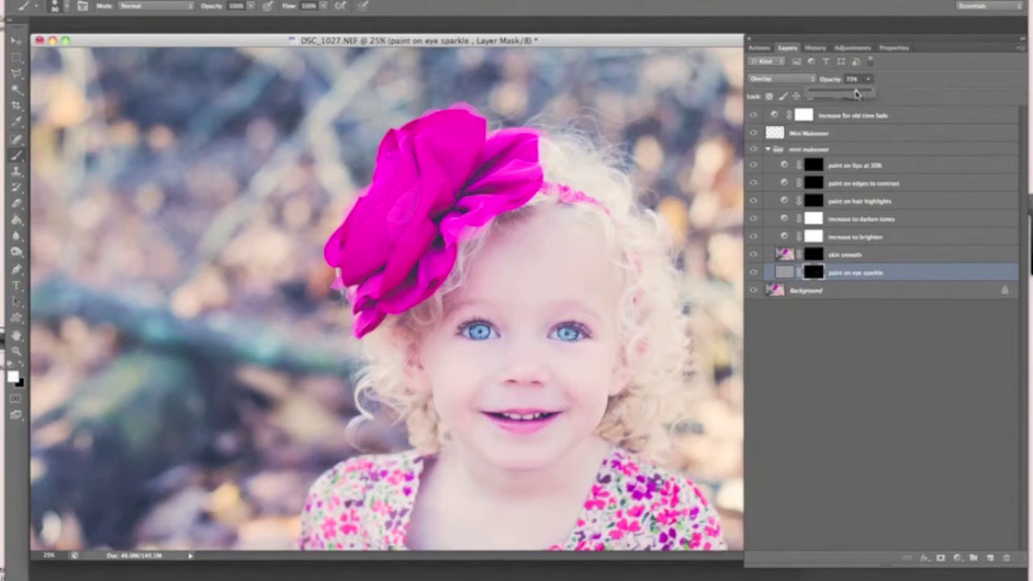
Enlarge the soft round brush to about 447 px and paint white over the child's hair on the "paint on eye sparkle" mask.
right_click(297, 362)
left_click_drag(369, 390, 418, 392)
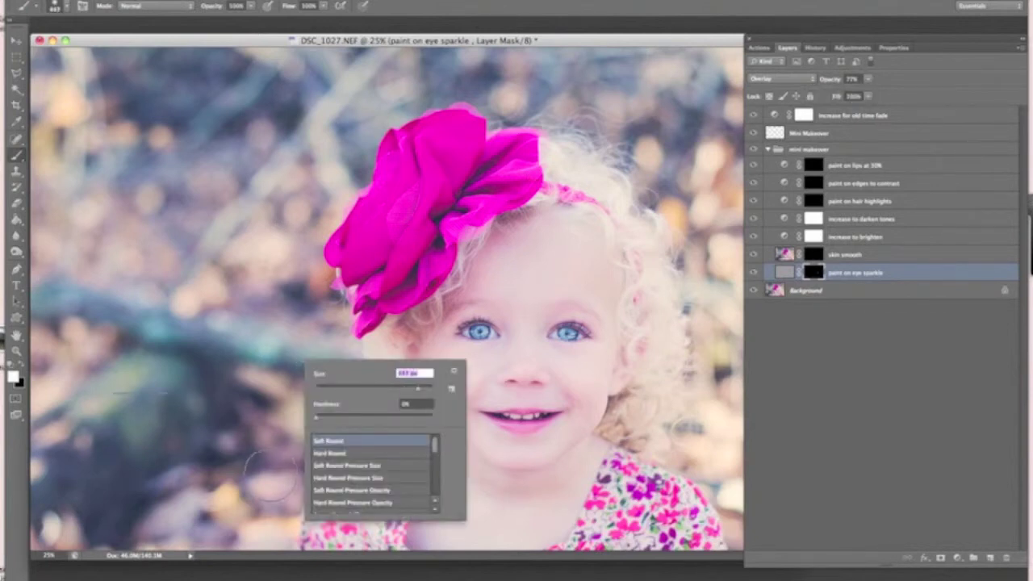
key("Return")
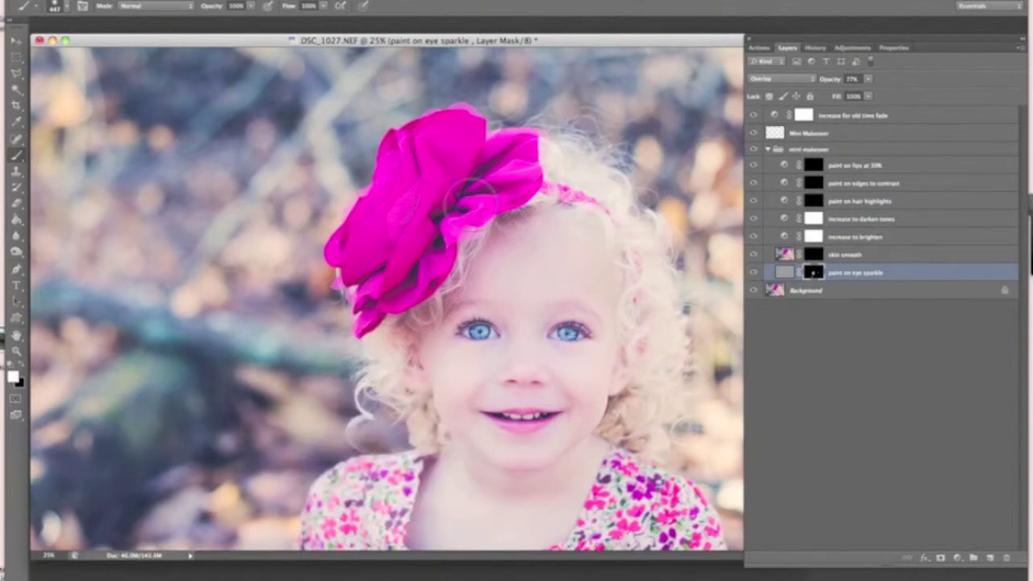
mouse_move(488, 161)
left_mouse_down()
mouse_move(398, 277)
mouse_move(392, 372)
mouse_move(405, 464)
left_mouse_up()
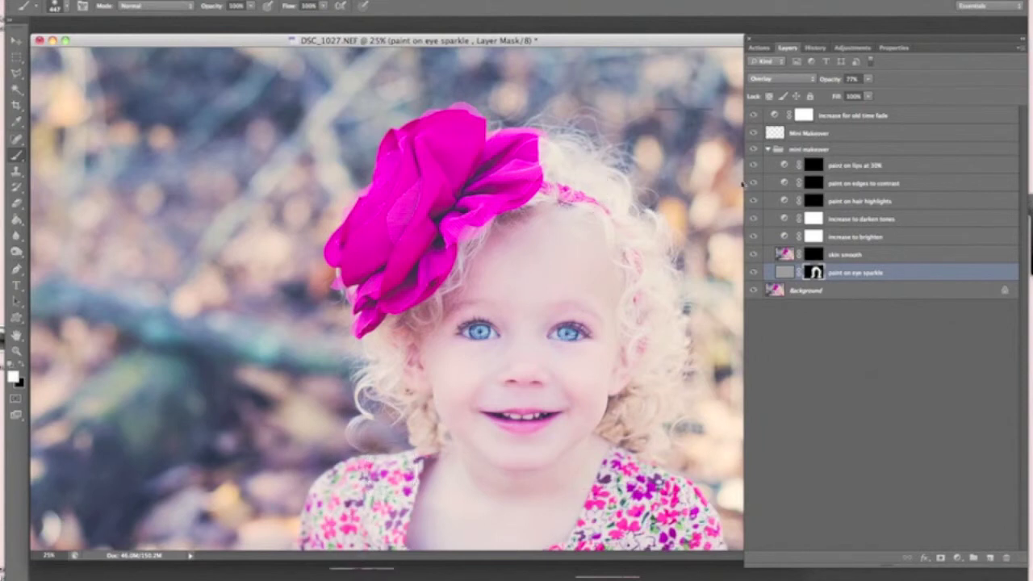
Raise the "increase to darken tones" layer's opacity to about 75% and flatten the image into a single background layer.
left_click(866, 218)
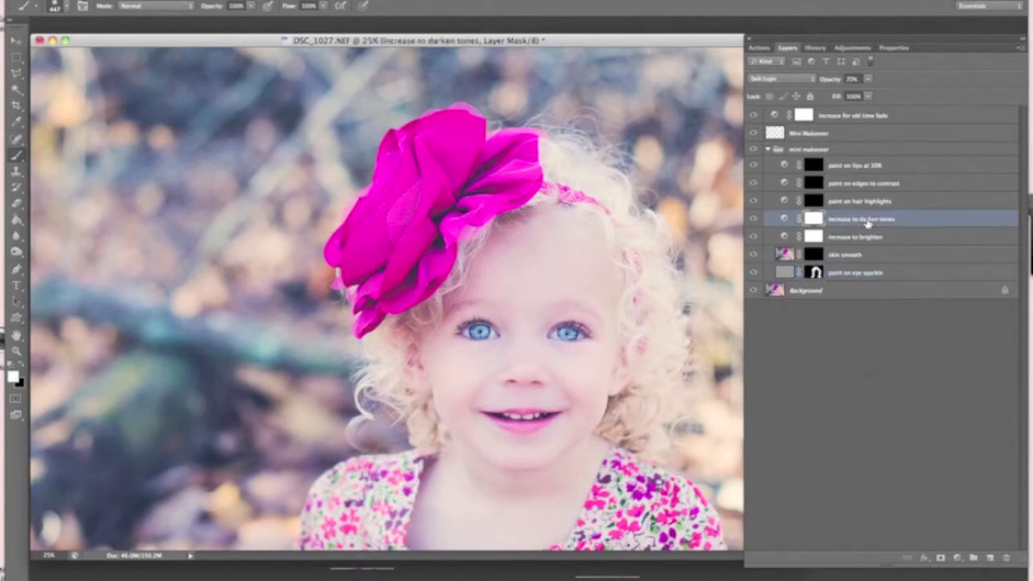
left_click(869, 78)
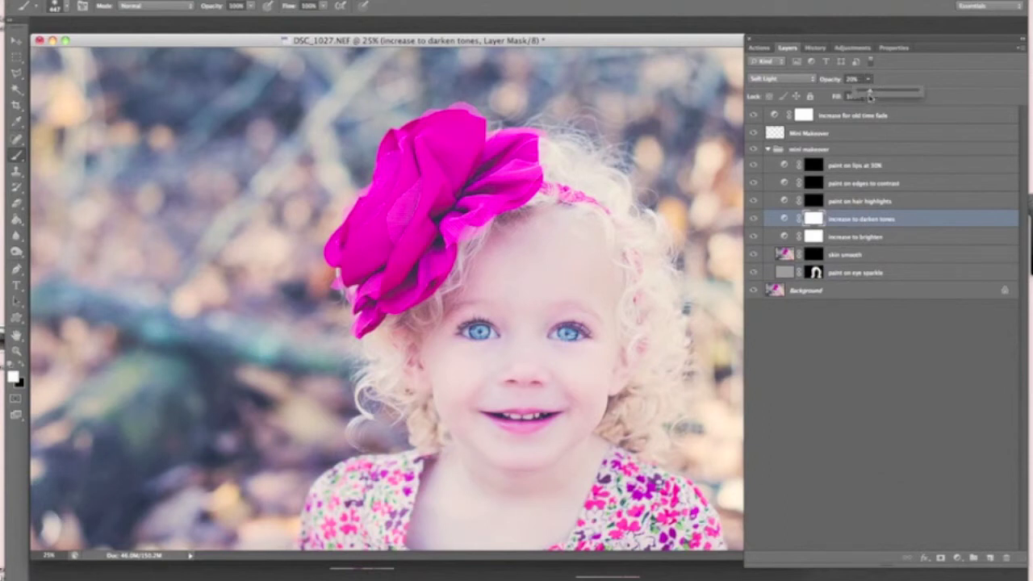
left_click_drag(870, 95, 905, 97)
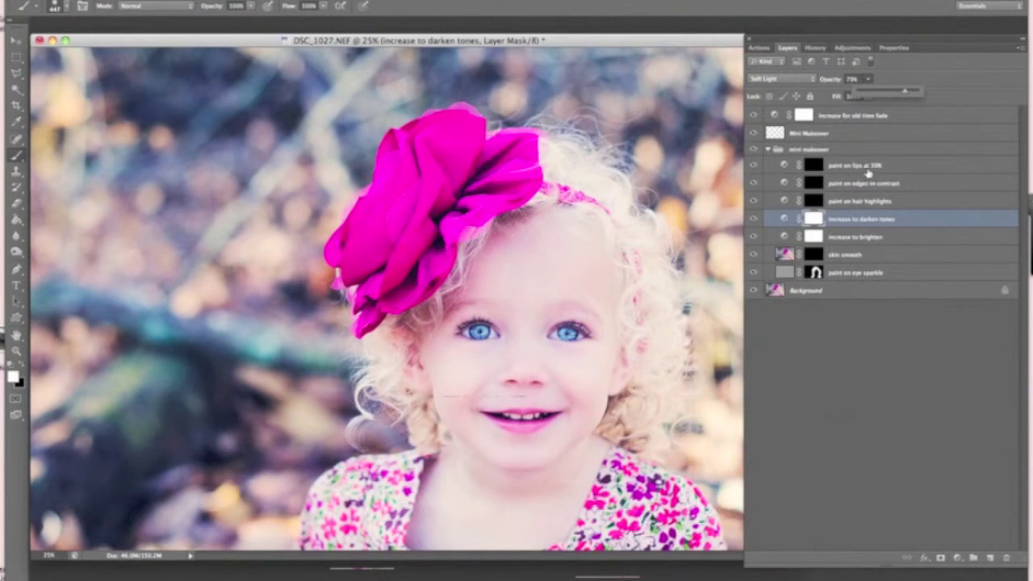
left_click(198, 0)
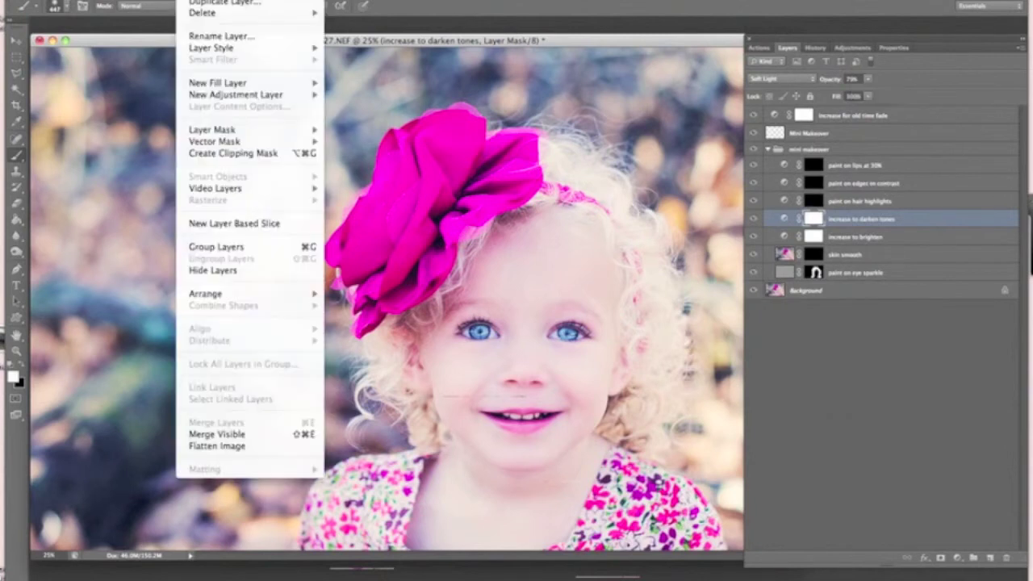
left_click(232, 447)
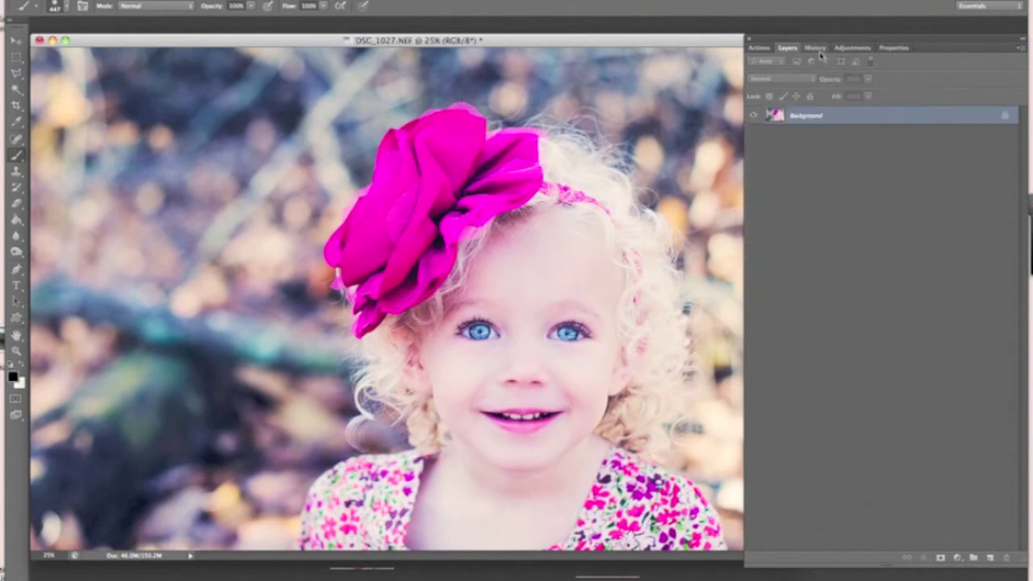
Compare the originally opened DSC_1027.NEF state with the final flattened state in the document history.
left_click(817, 48)
left_click(817, 69)
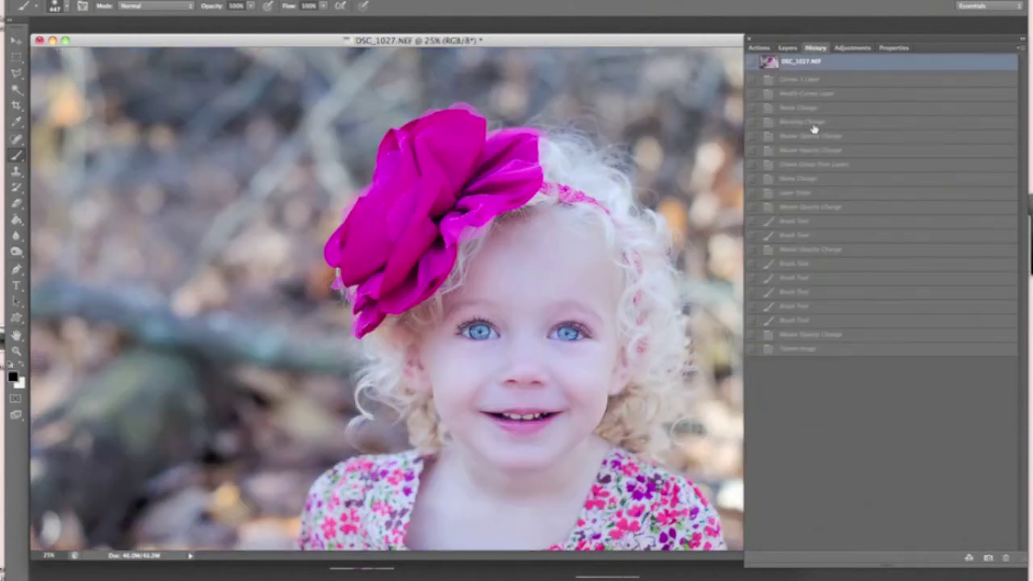
left_click(833, 356)
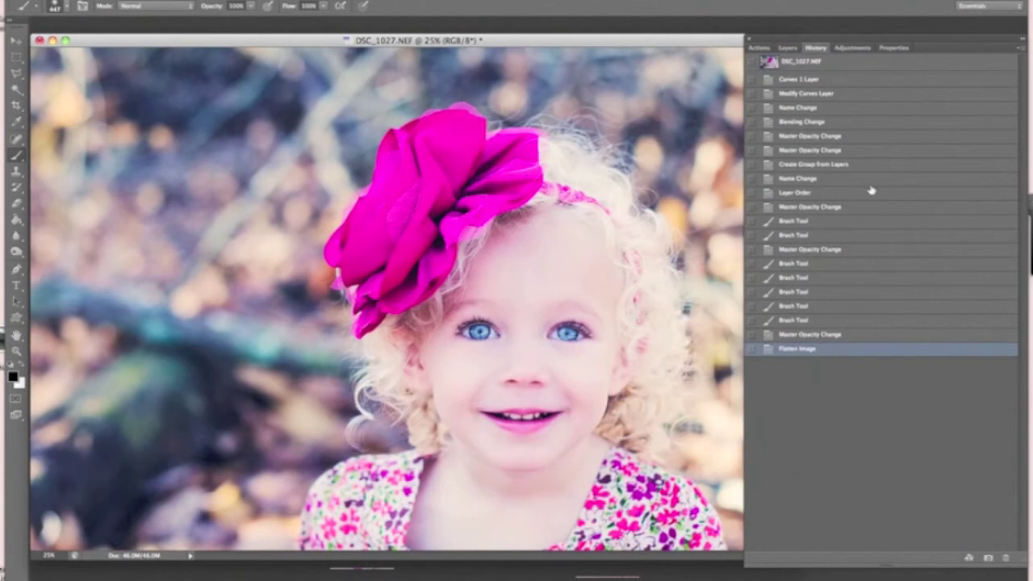
Move the image window slightly upward, display the layers, and reposition the floating panel group beside the child's portrait.
left_click_drag(904, 44, 960, 42)
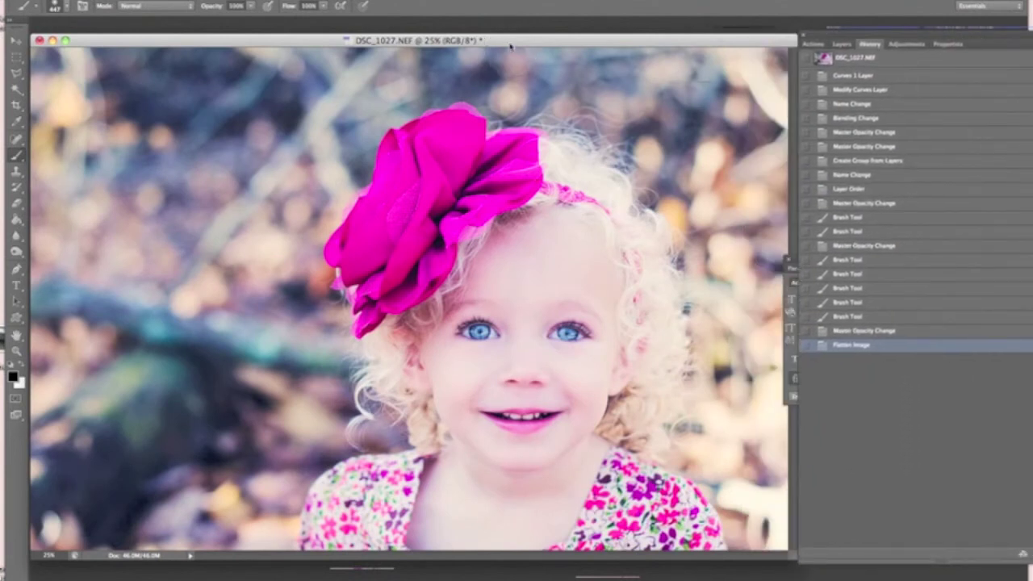
left_click_drag(510, 45, 510, 34)
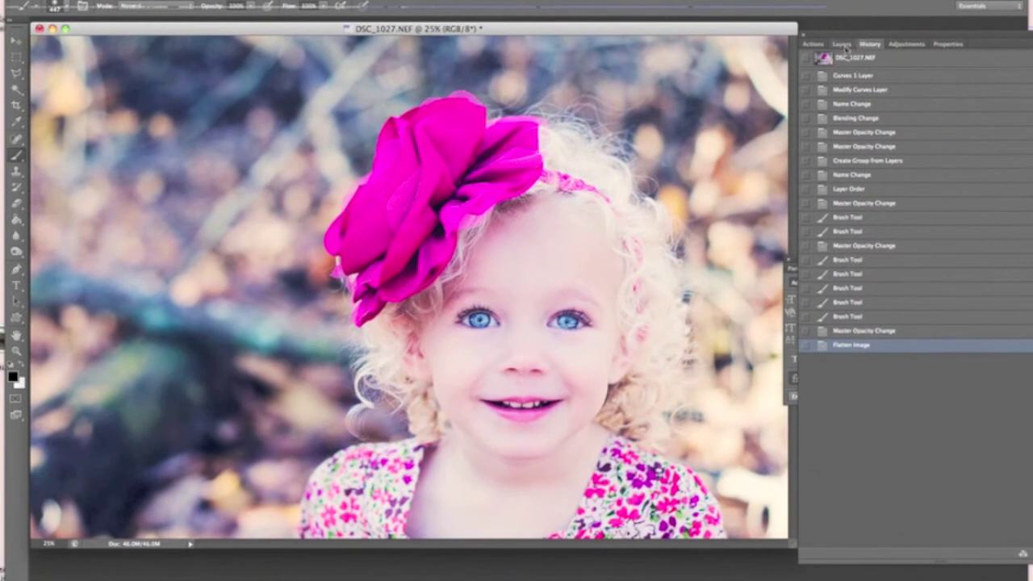
left_click(841, 43)
left_click_drag(912, 42, 832, 33)
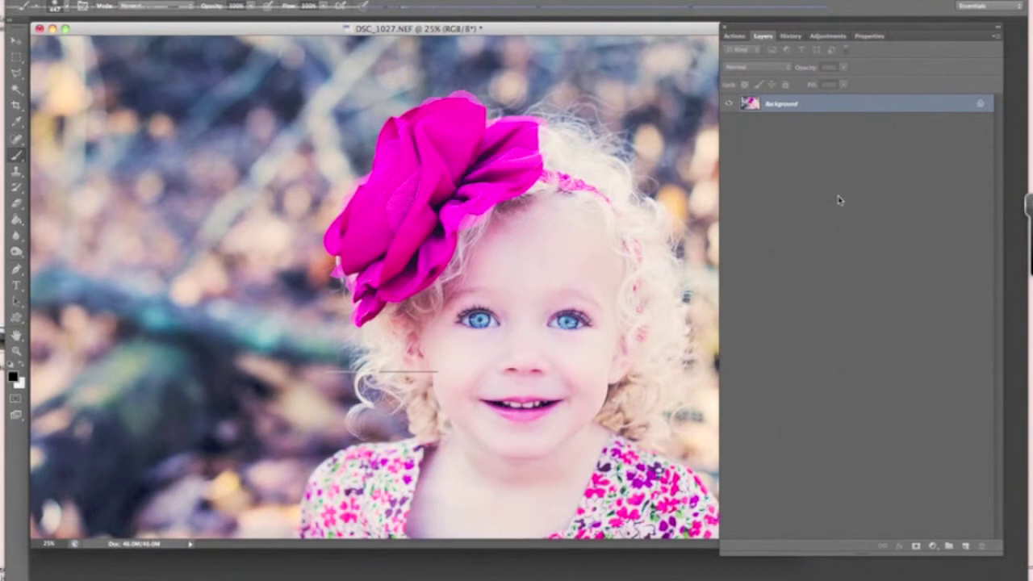
left_click(848, 131)
left_click(473, 315)
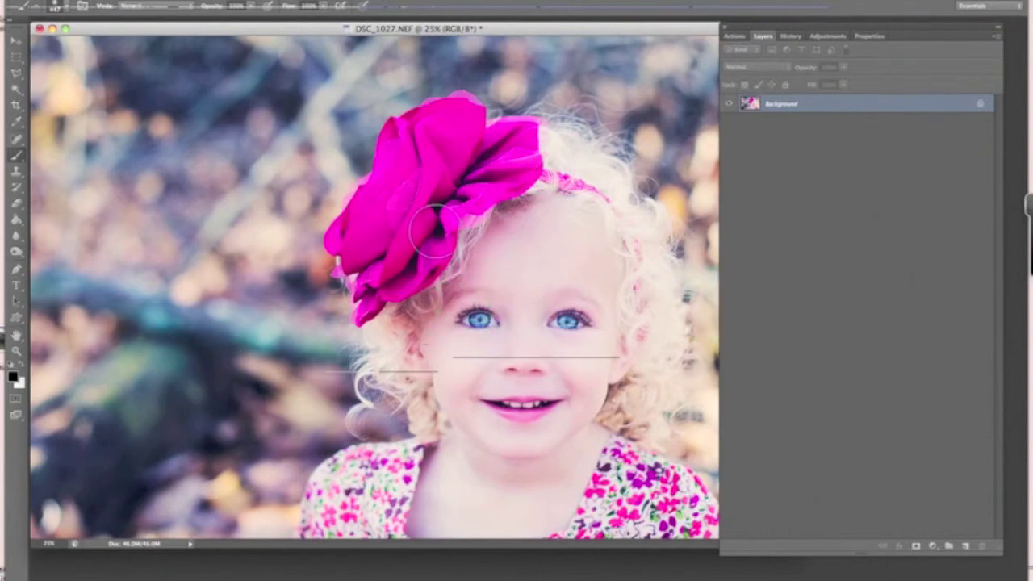
left_click(410, 244)
left_click(729, 37)
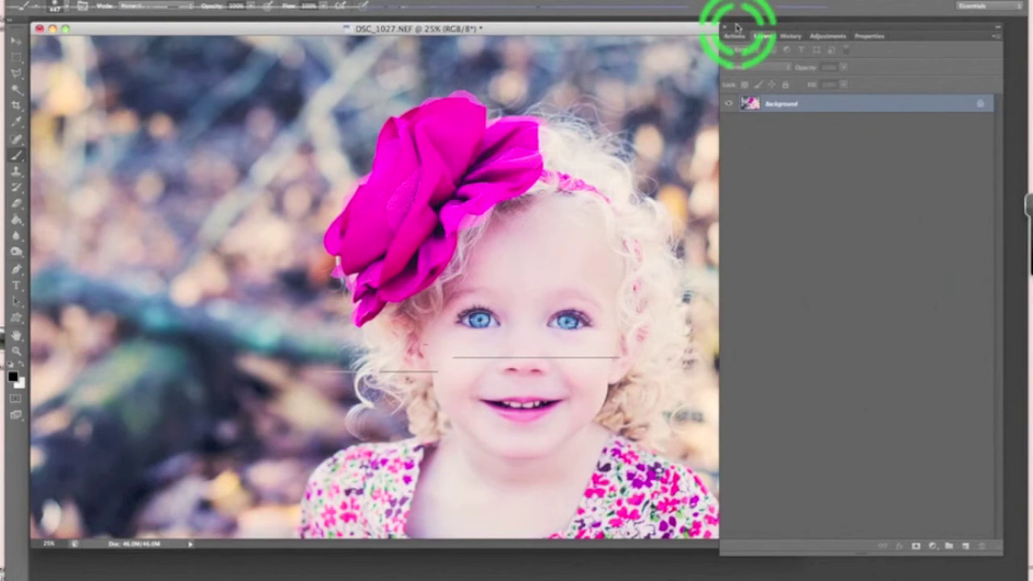
left_click_drag(738, 29, 740, 27)
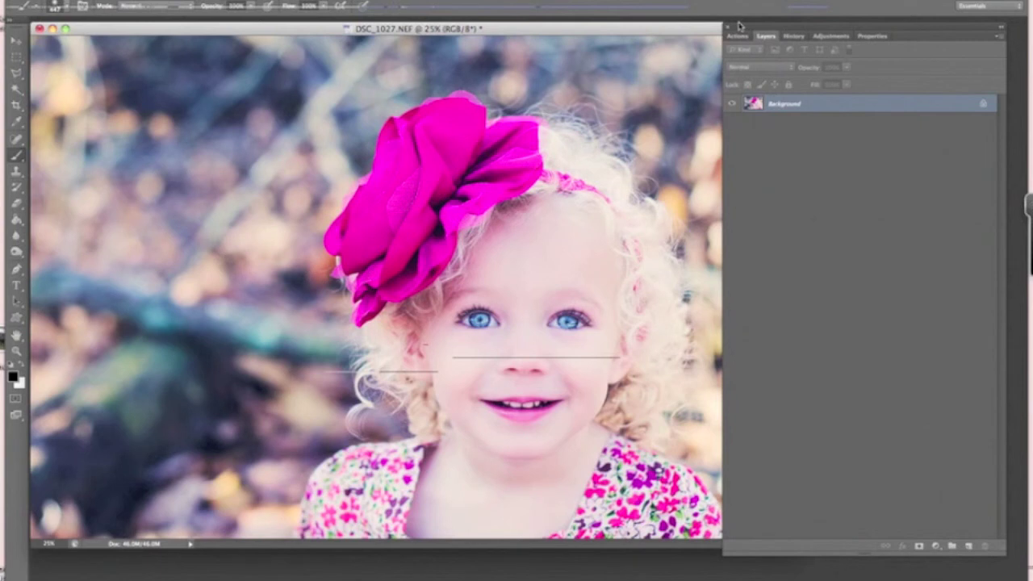
mouse_move(738, 26)
left_mouse_down()
mouse_move(771, 32)
mouse_move(734, 32)
left_mouse_up()
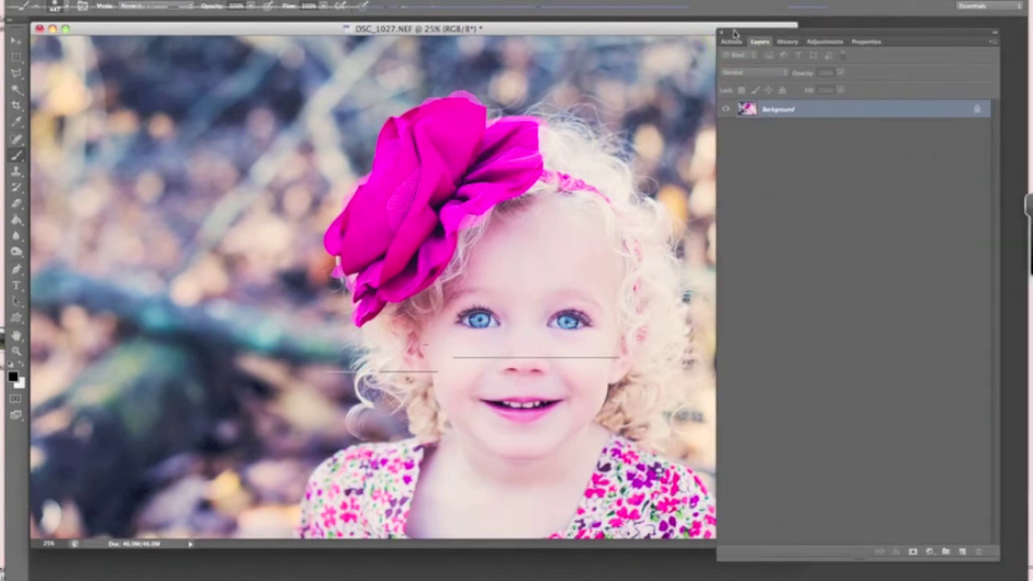
left_click_drag(735, 32, 720, 28)
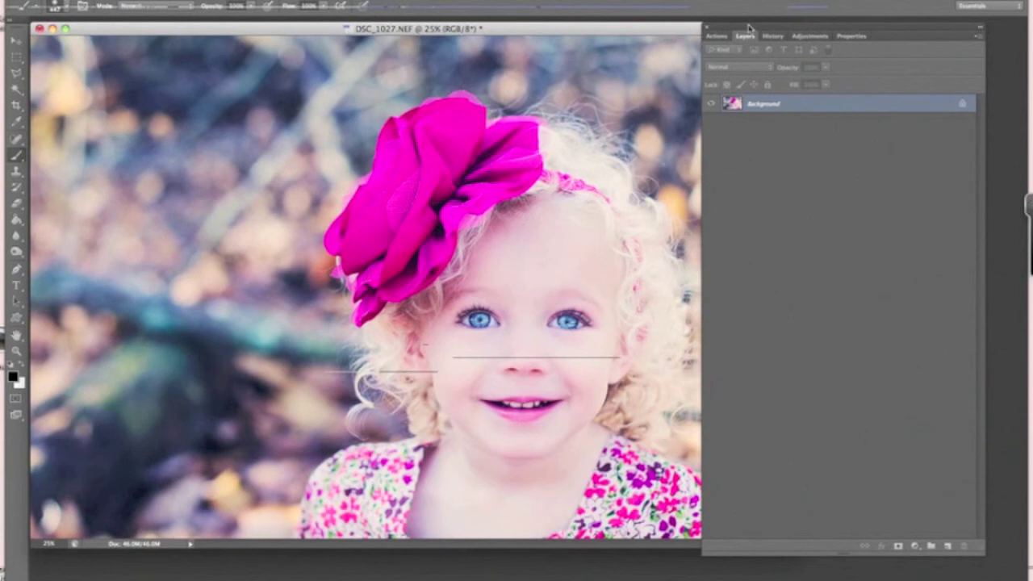
left_click(749, 29)
mouse_move(749, 29)
left_mouse_down()
mouse_move(780, 32)
mouse_move(761, 30)
left_mouse_up()
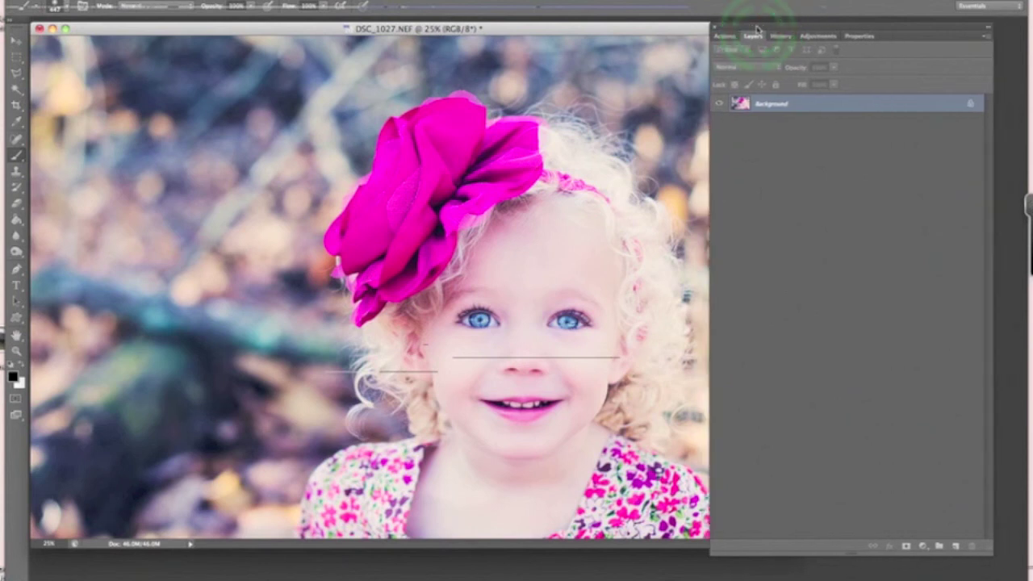